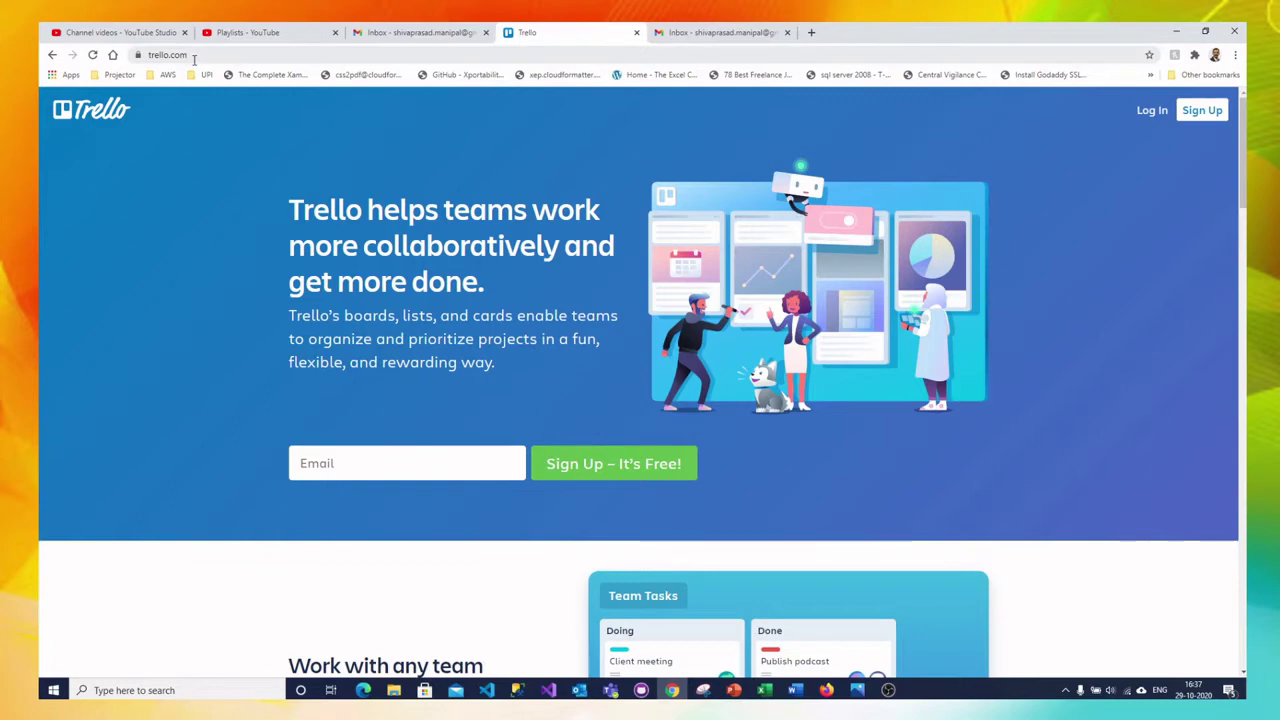
Step: Go from the trello.com home page to the account sign-up page
left_click_drag(194, 58, 143, 57)
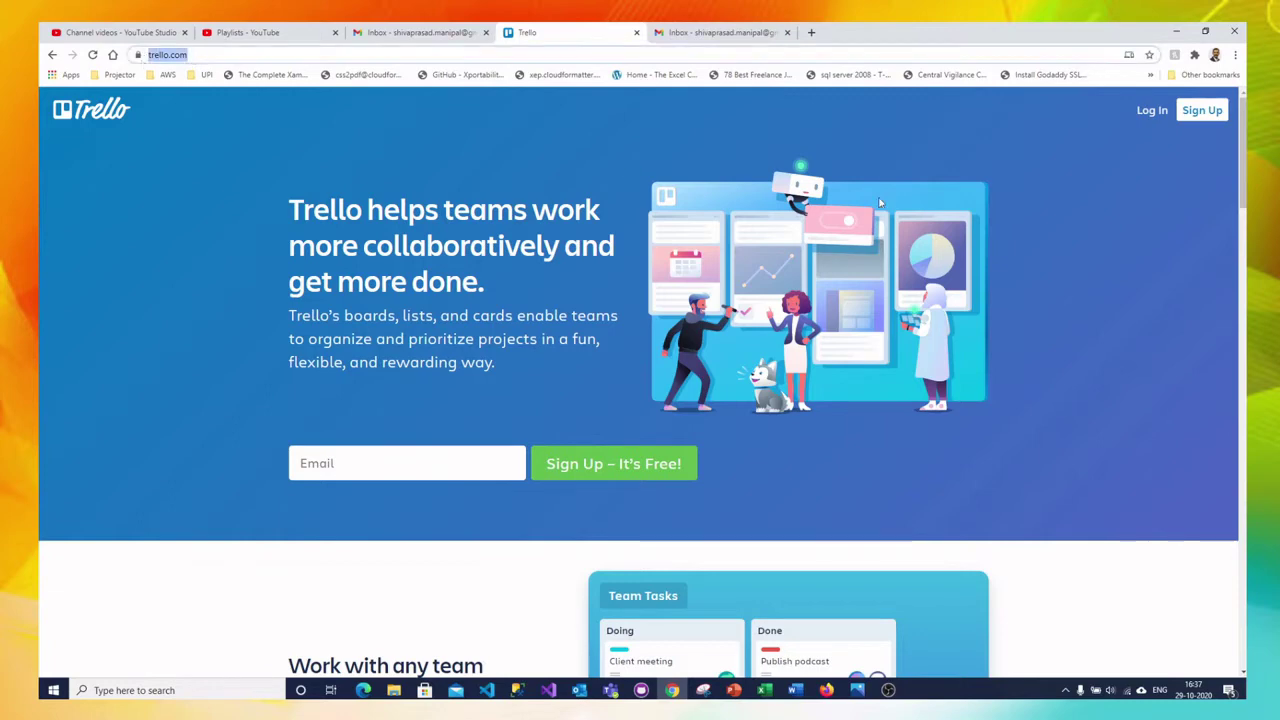
left_click(1178, 221)
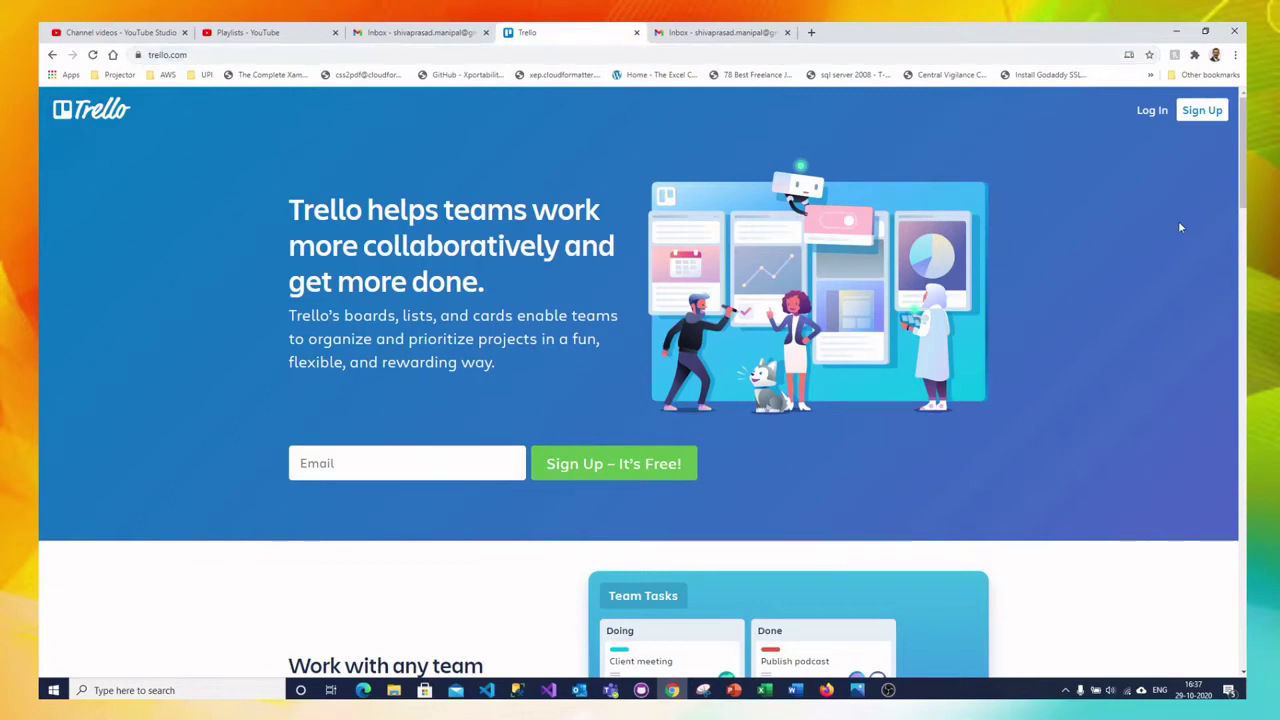
left_click(1193, 115)
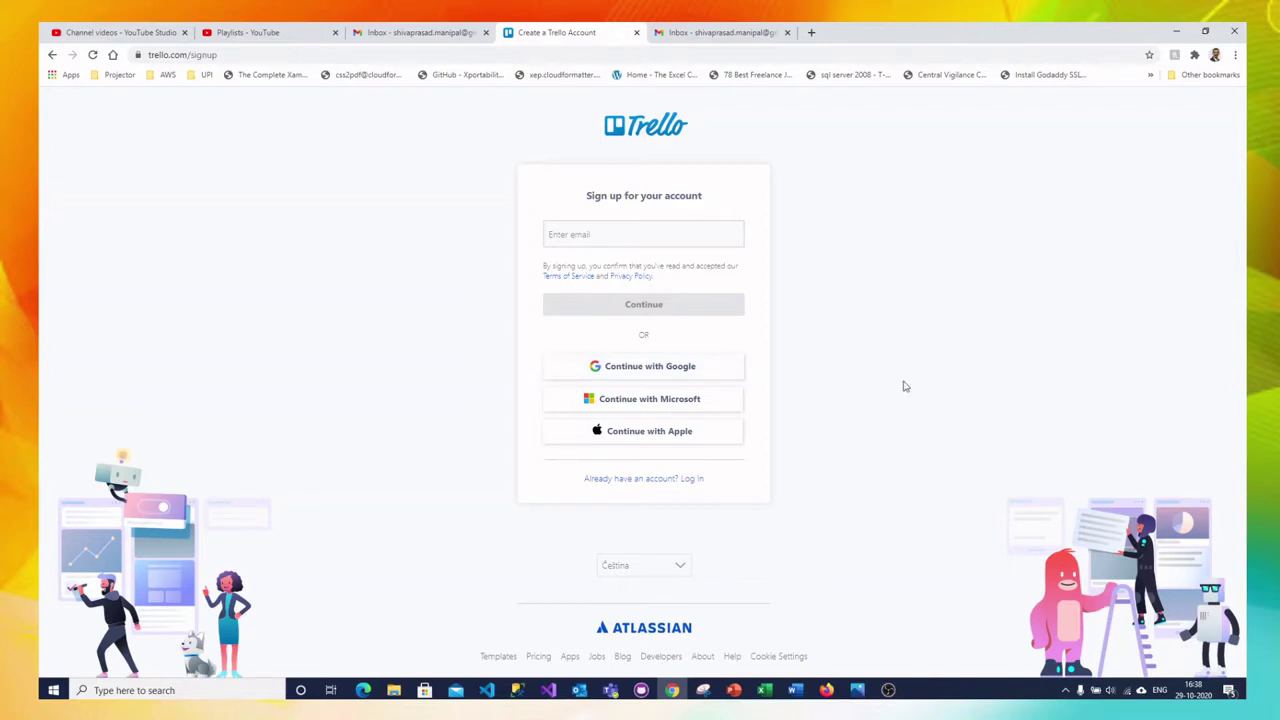
Step: Complete the sign-up form with email, full name and password to create the account
left_click(635, 370)
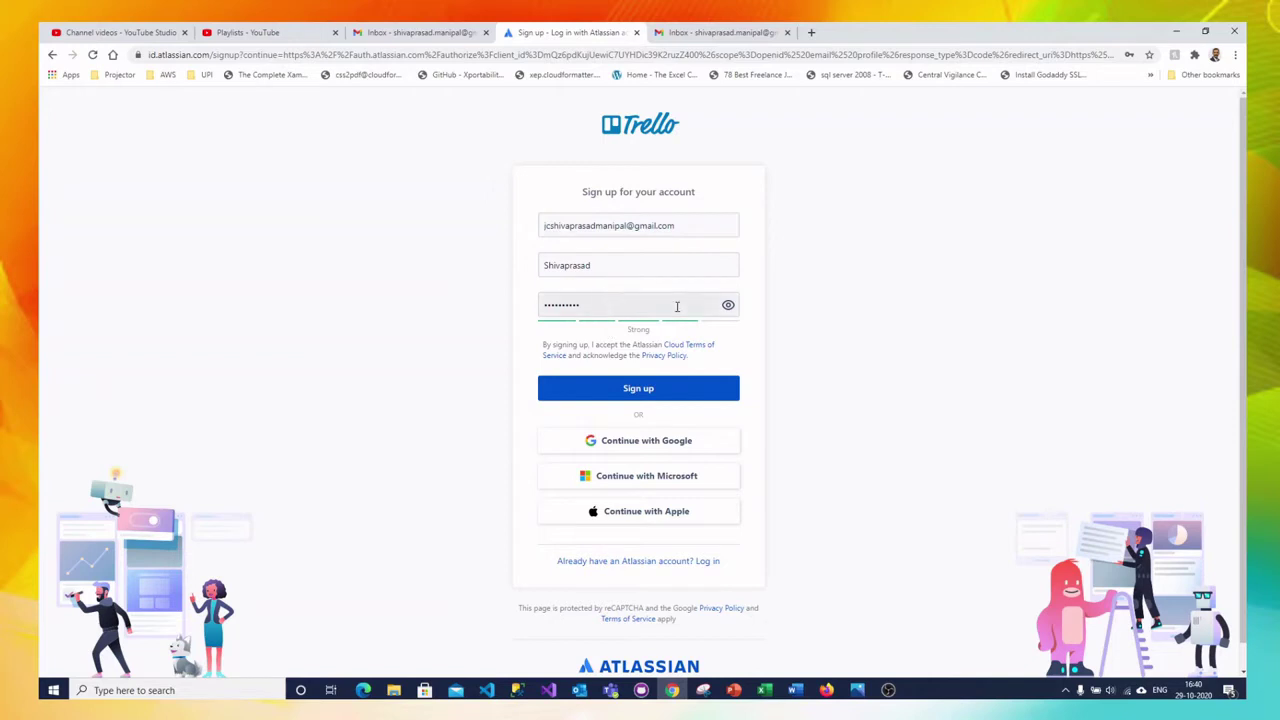
left_click(665, 389)
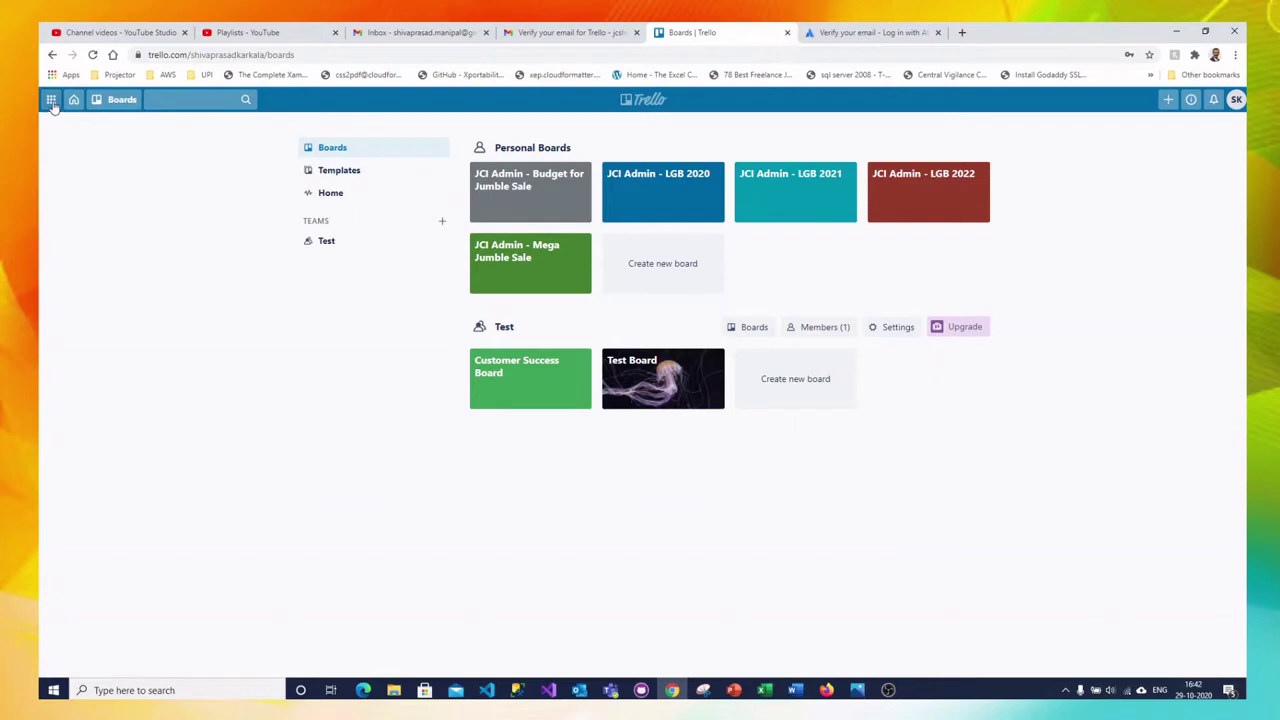
left_click(51, 100)
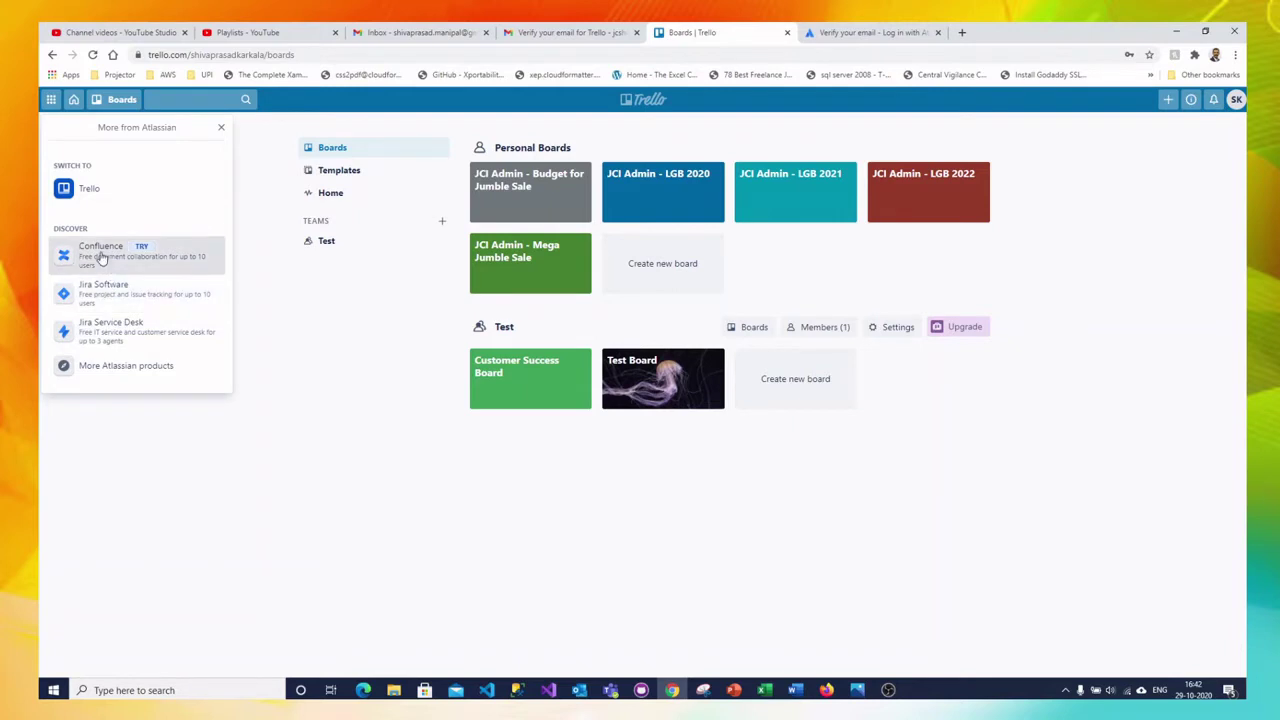
left_click(265, 207)
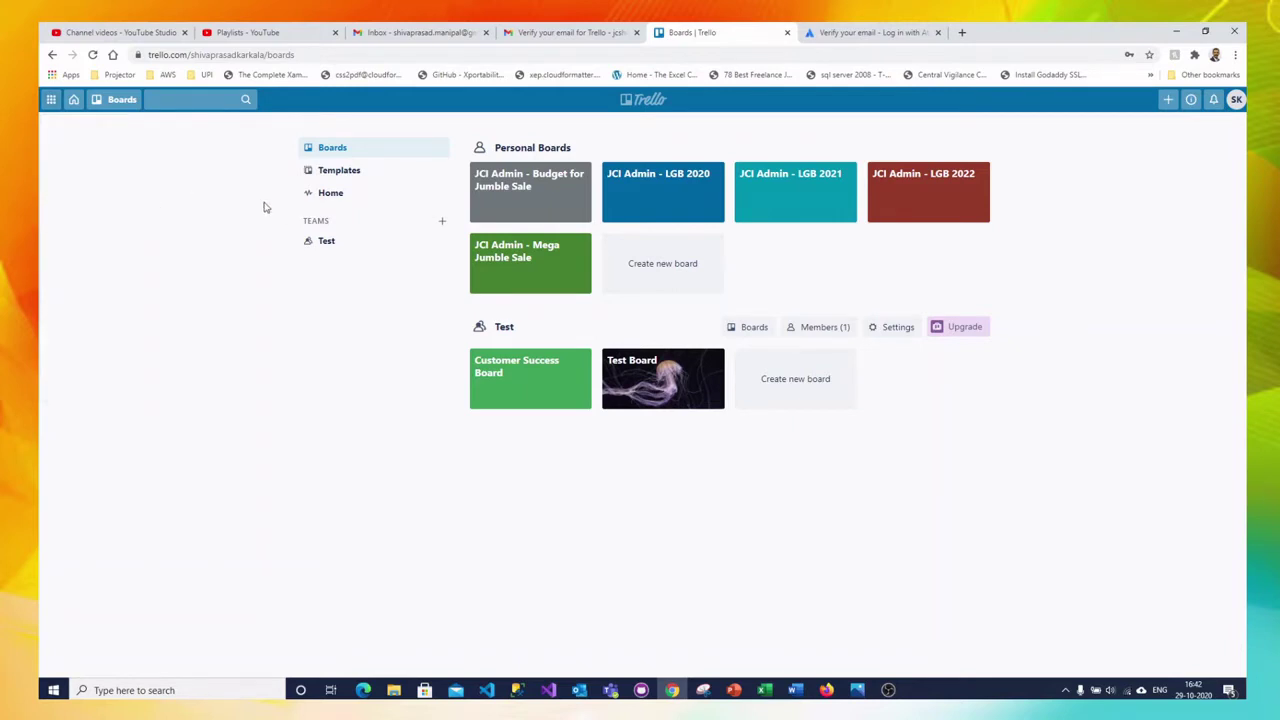
left_click(1168, 104)
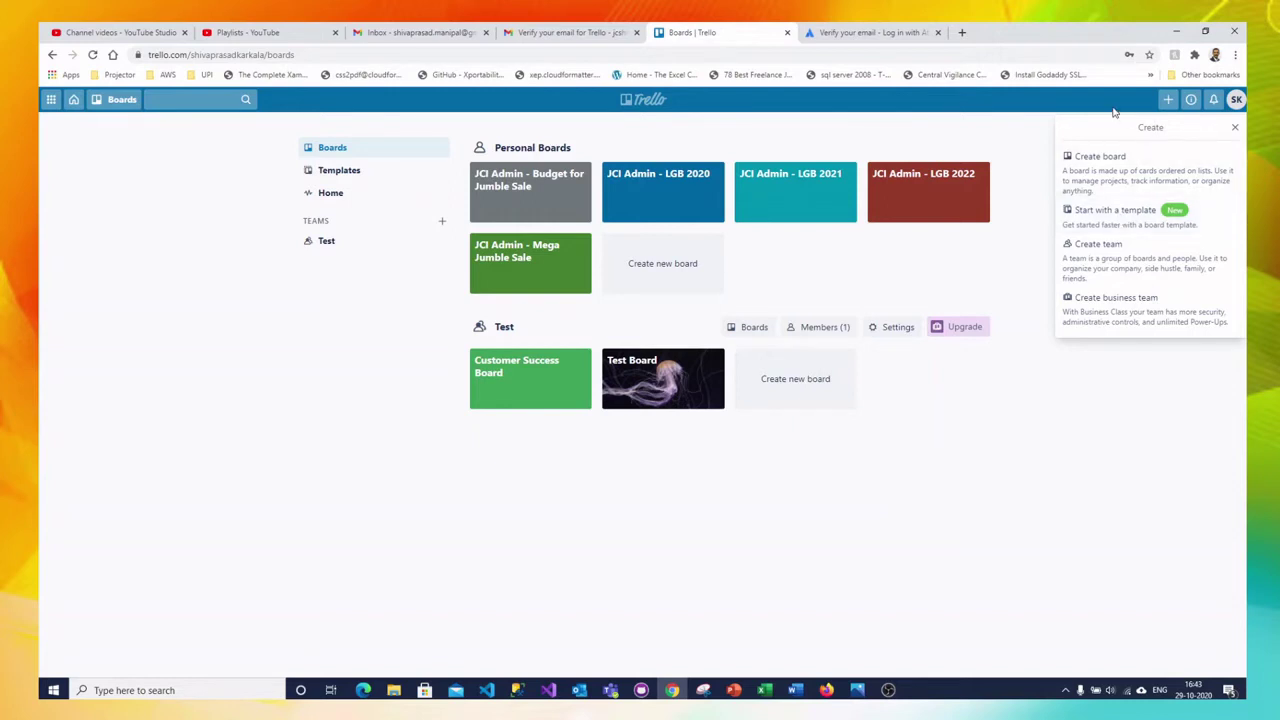
left_click(1150, 108)
left_click(1212, 101)
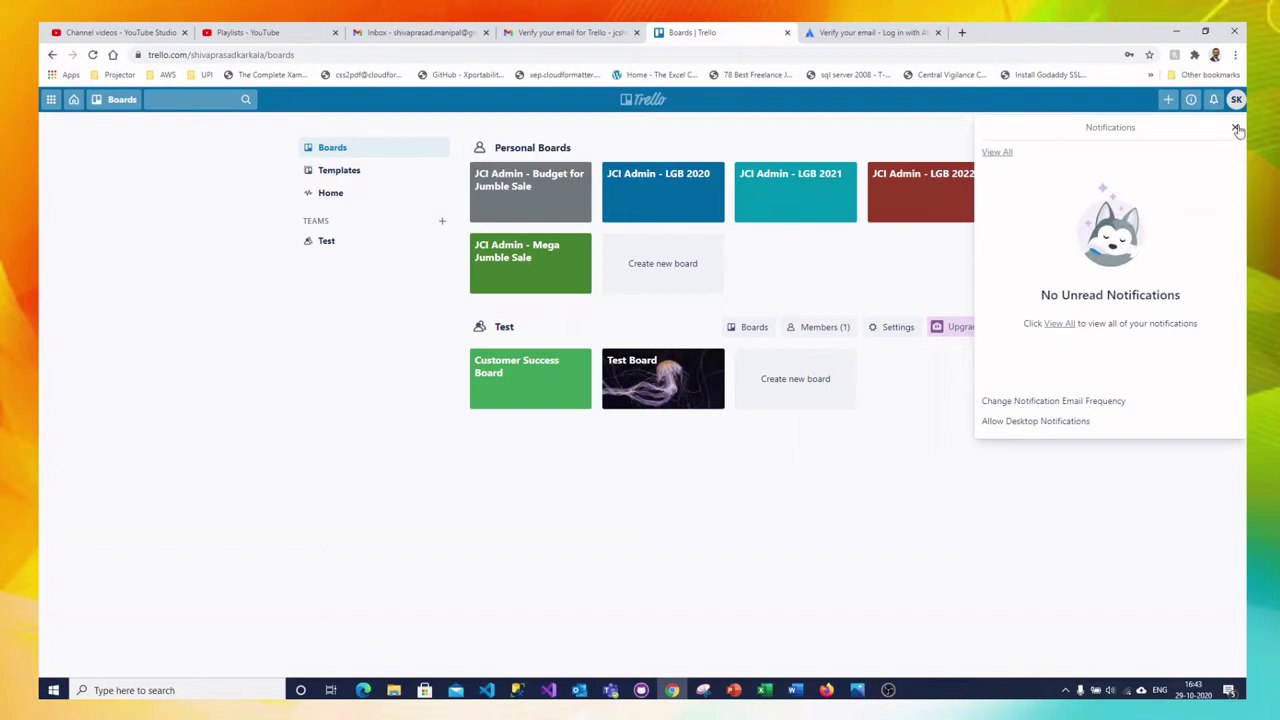
left_click(1237, 130)
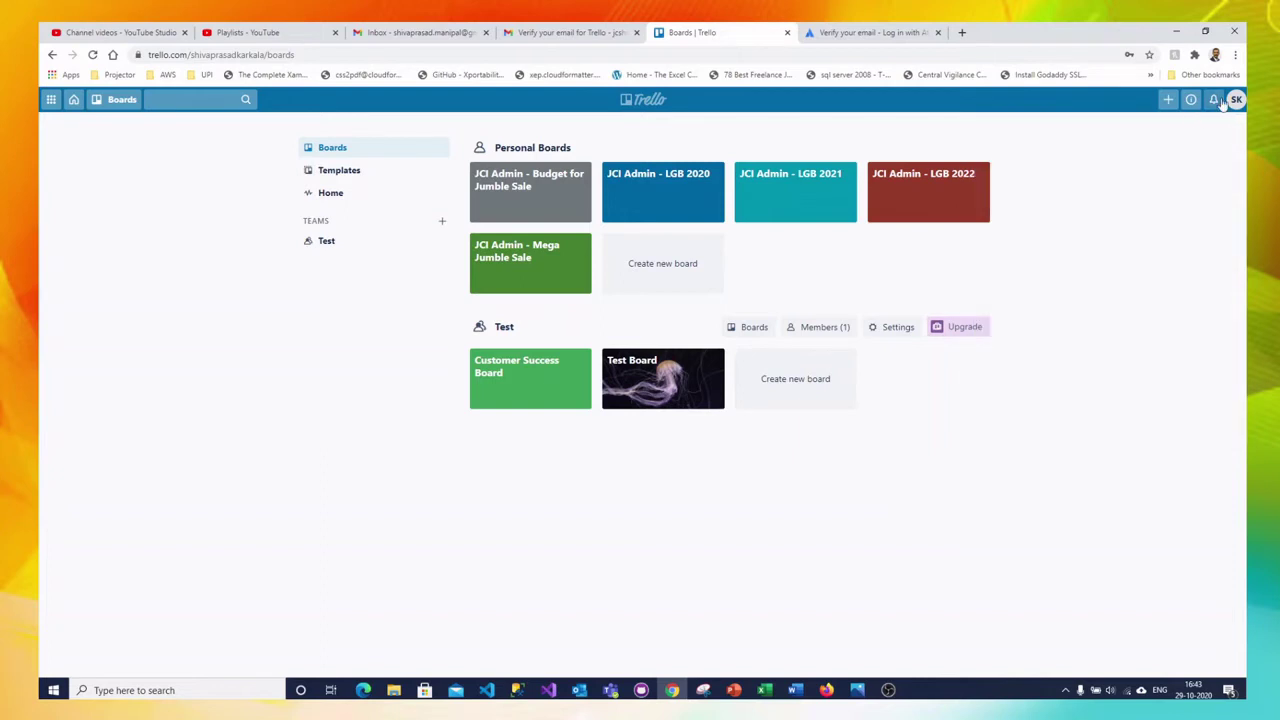
Step: Open the Budget for Jumble Sale board and check its Members and Invite popups
left_click(510, 186)
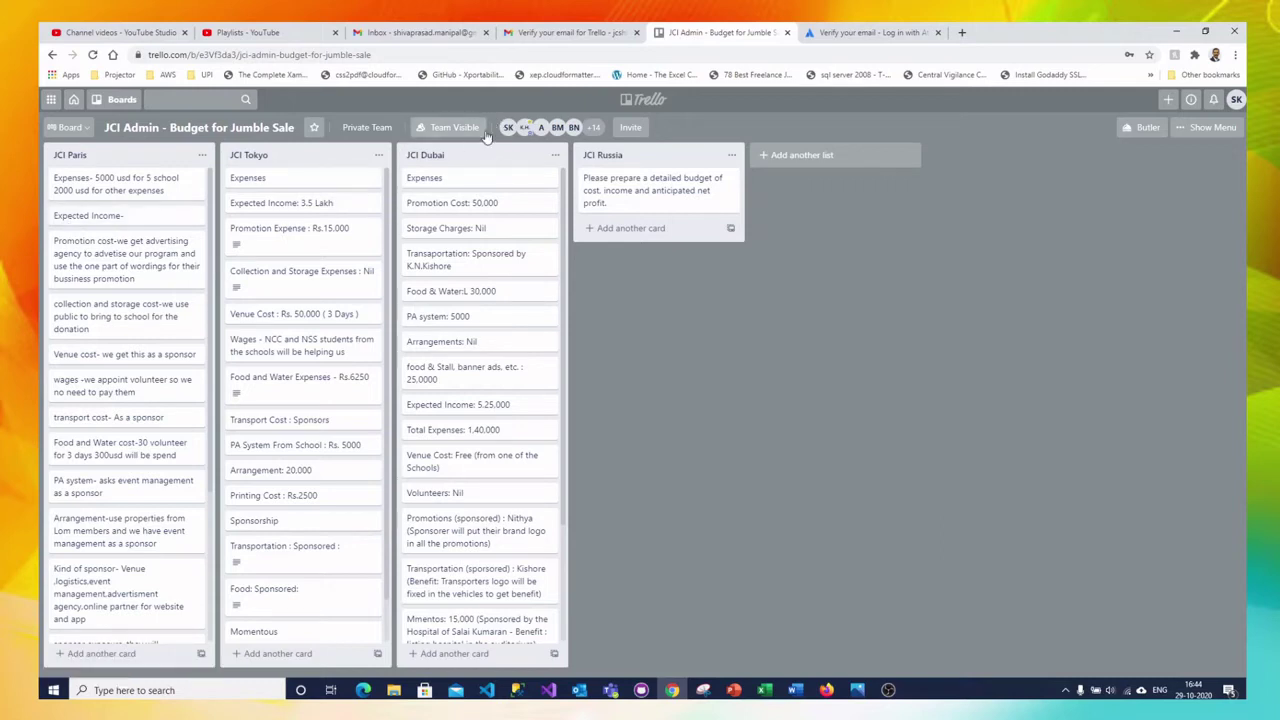
left_click(592, 128)
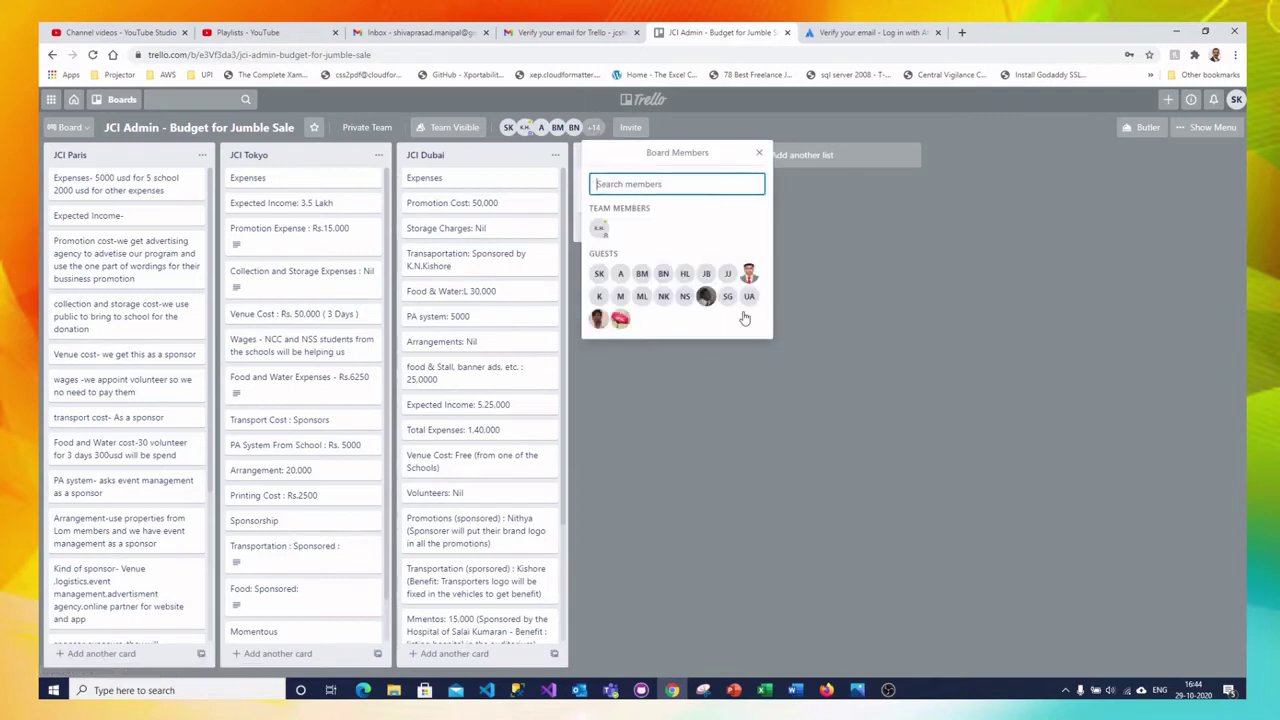
left_click(759, 153)
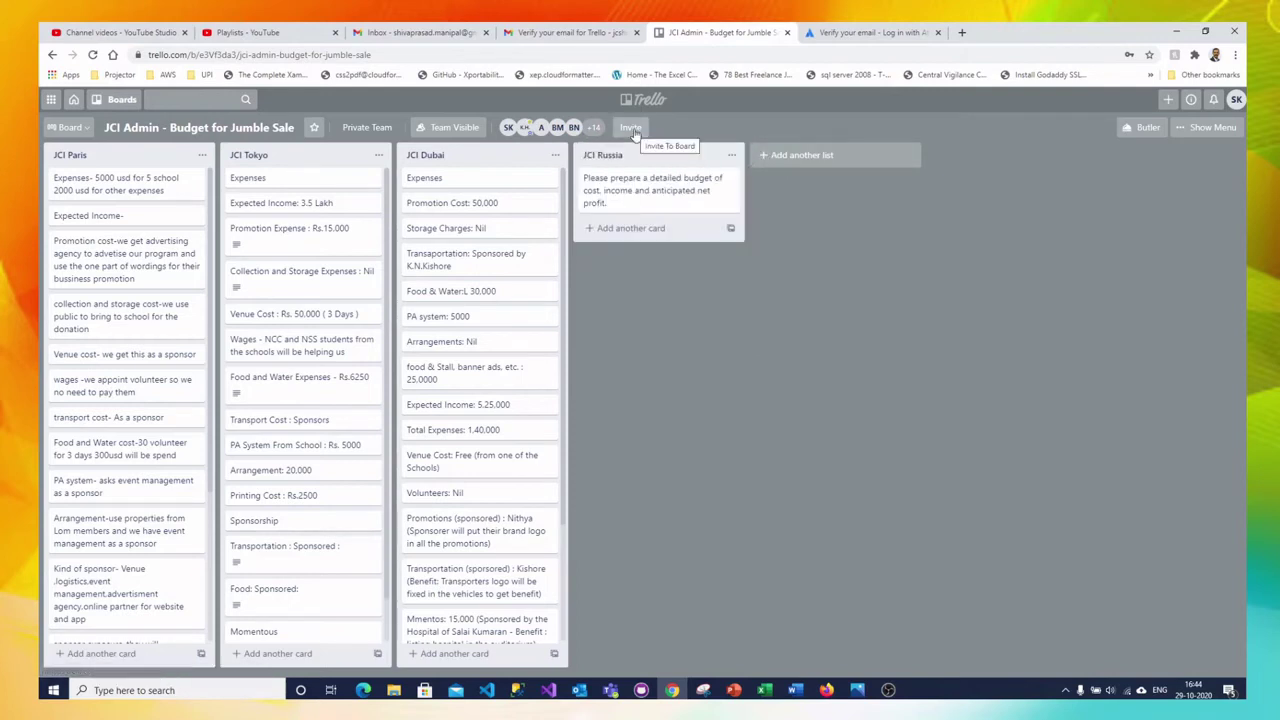
left_click(630, 128)
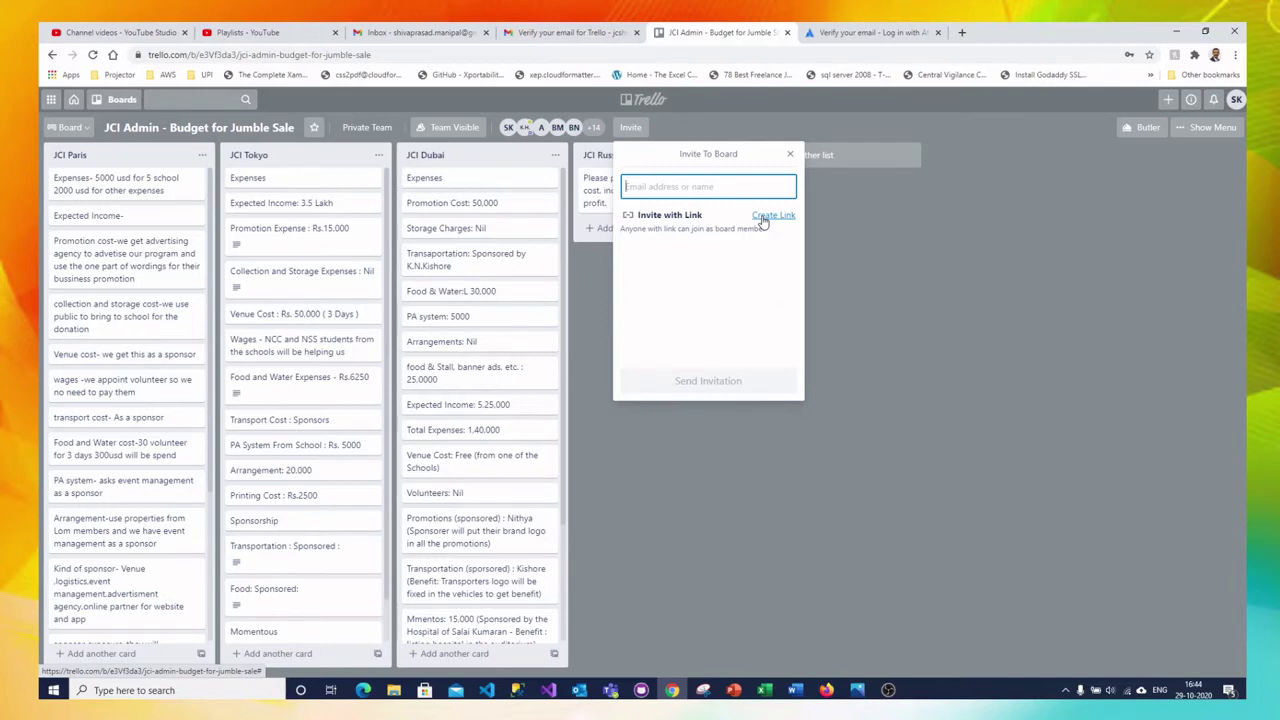
left_click(790, 155)
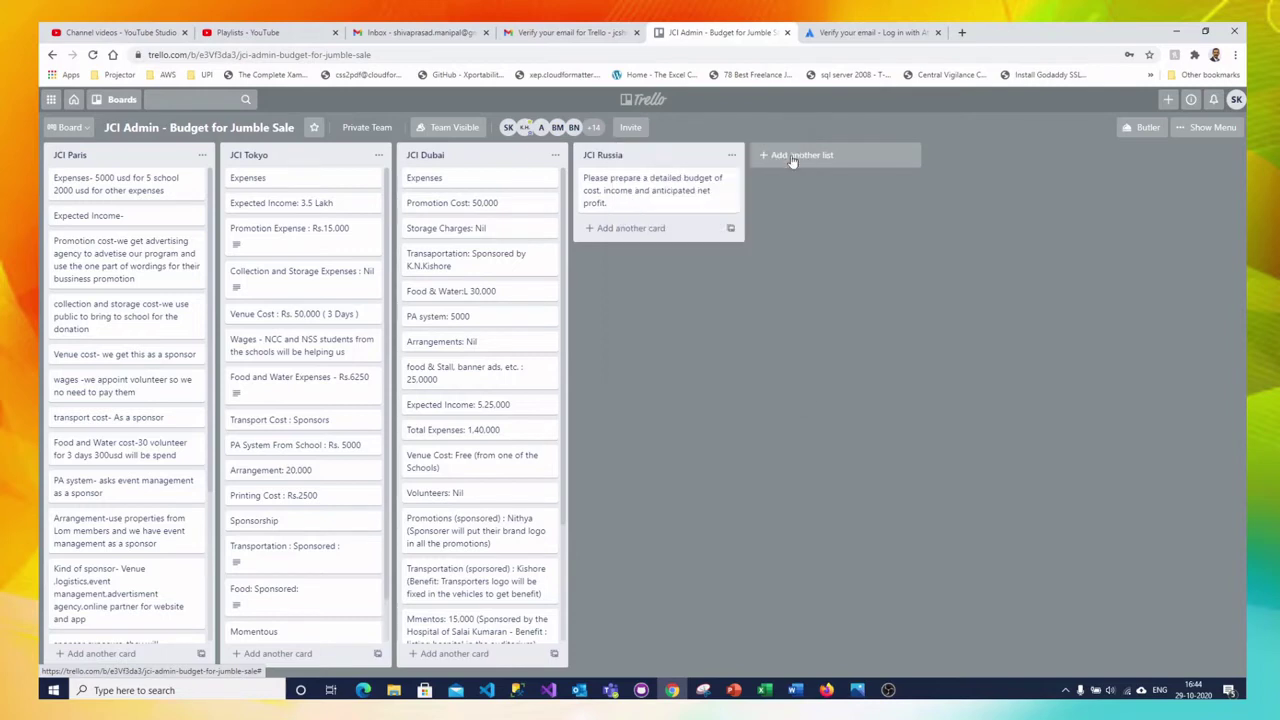
Step: Open the Expenses JCI Paris card, try its title and description, and show activity details
left_click(131, 186)
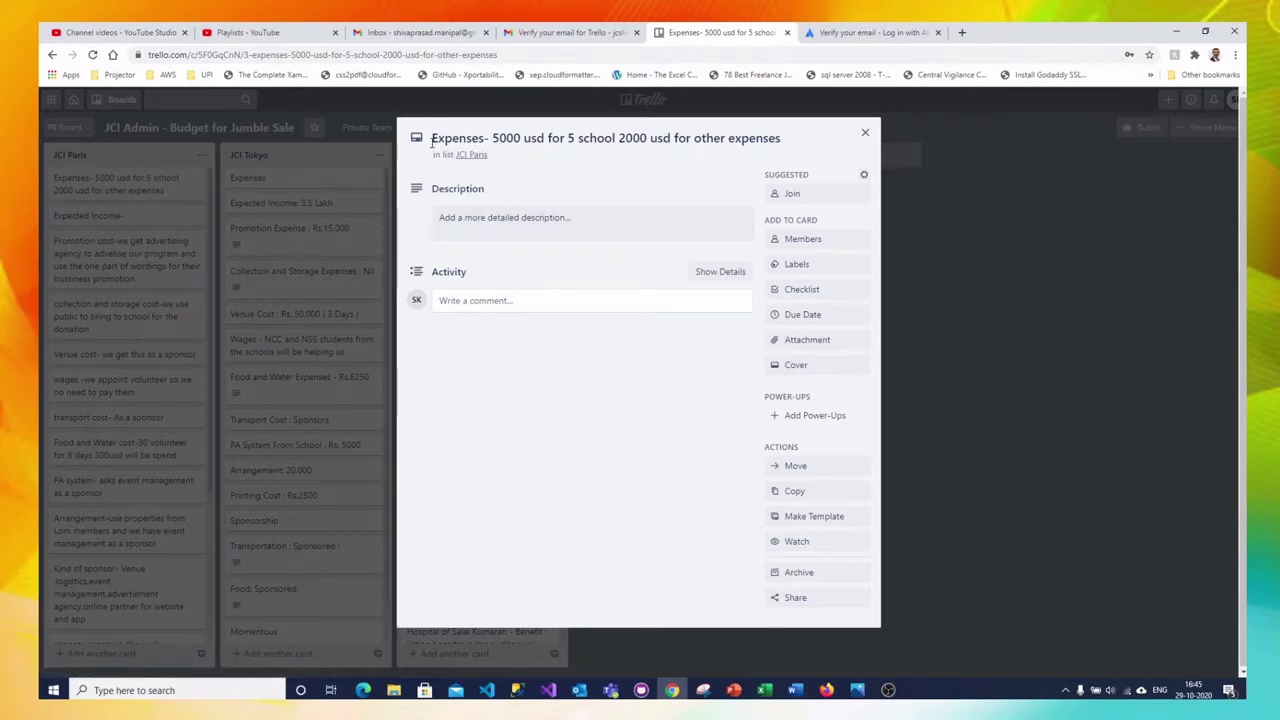
left_click(431, 141)
left_click_drag(431, 141, 758, 152)
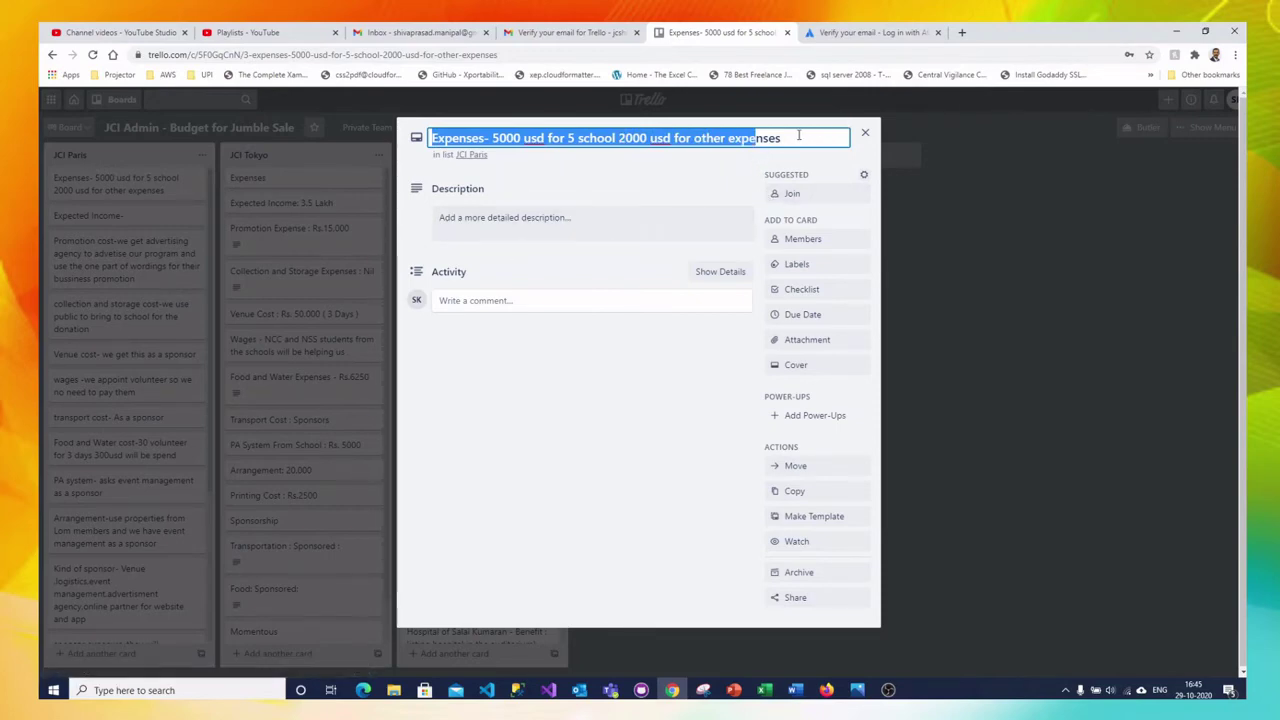
left_click_drag(799, 137, 432, 138)
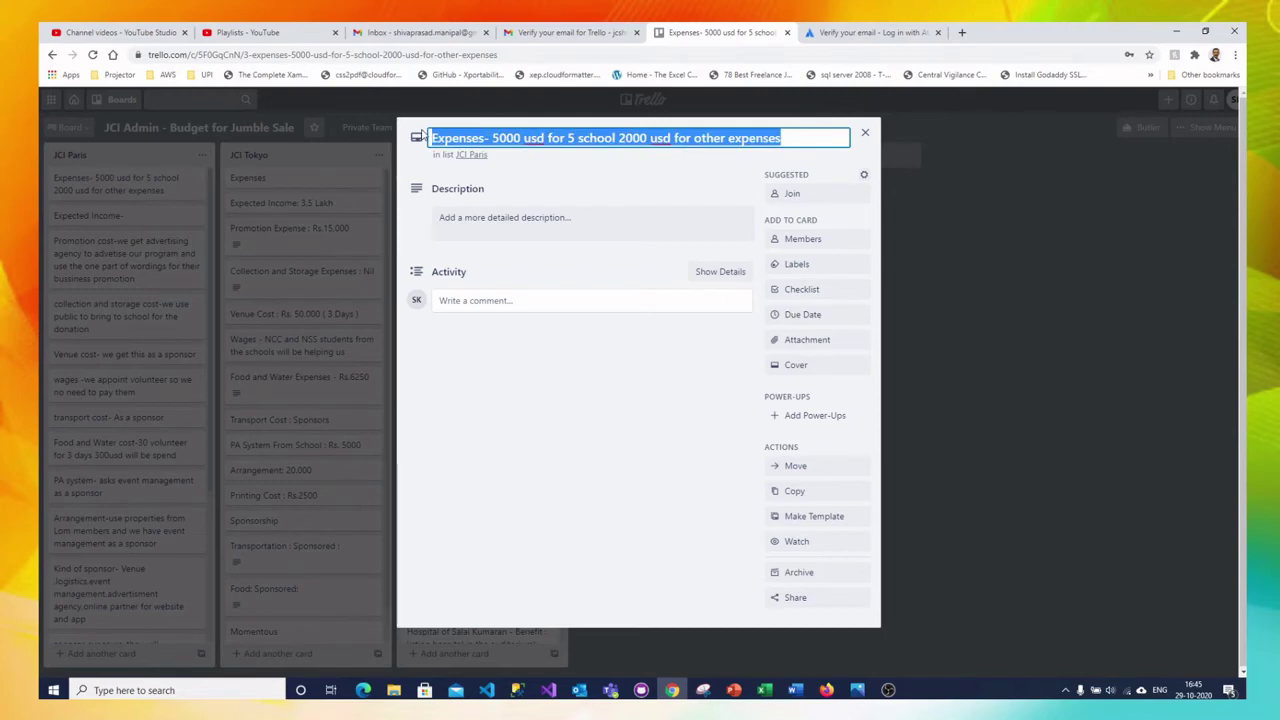
left_click(473, 228)
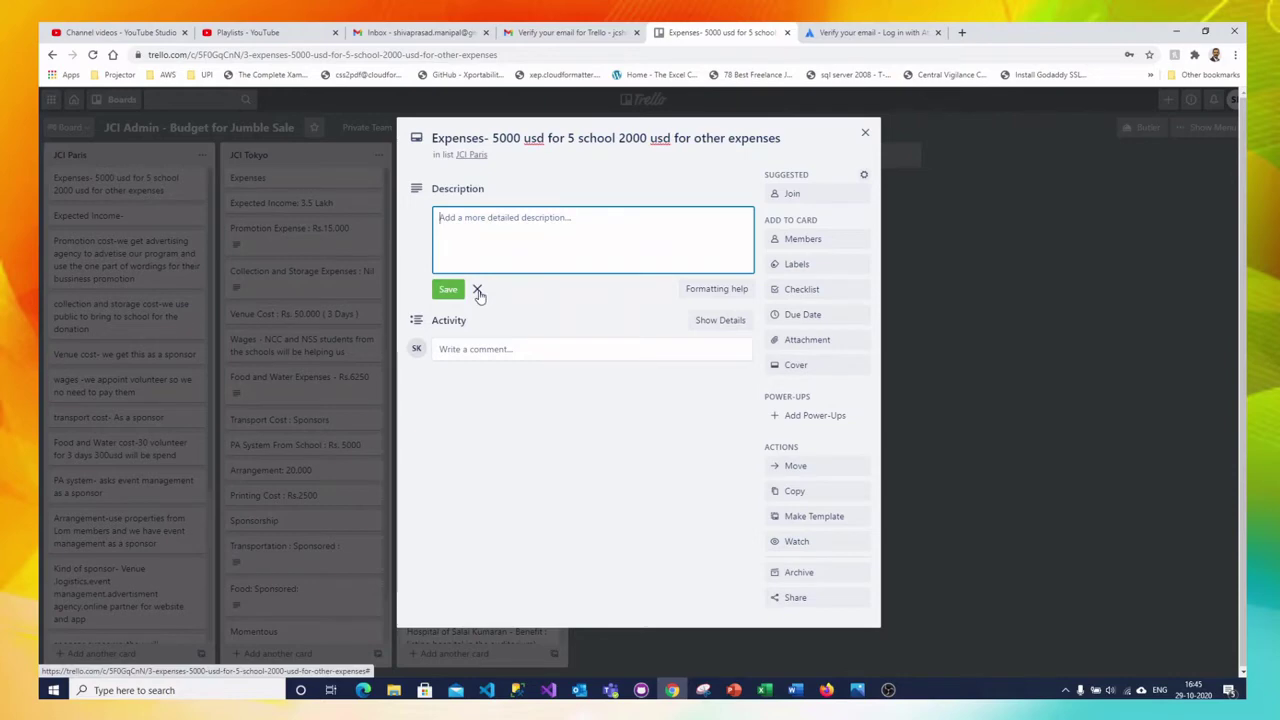
left_click(478, 290)
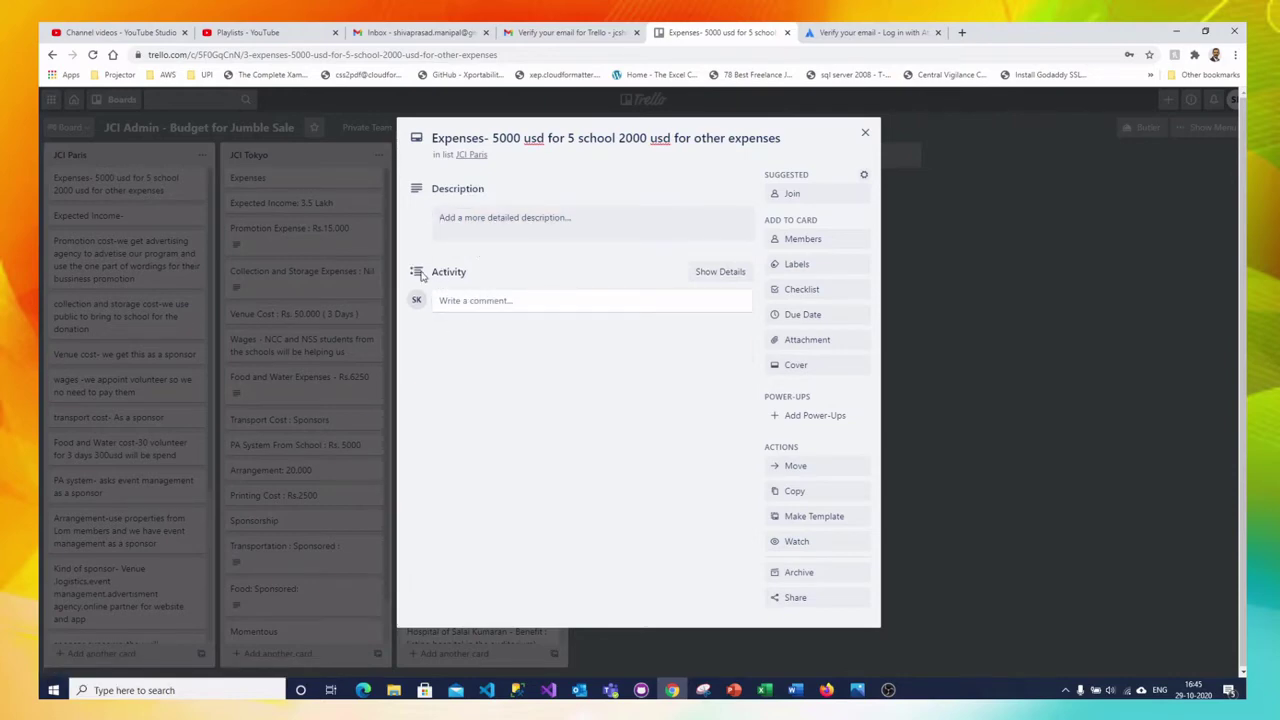
left_click(720, 273)
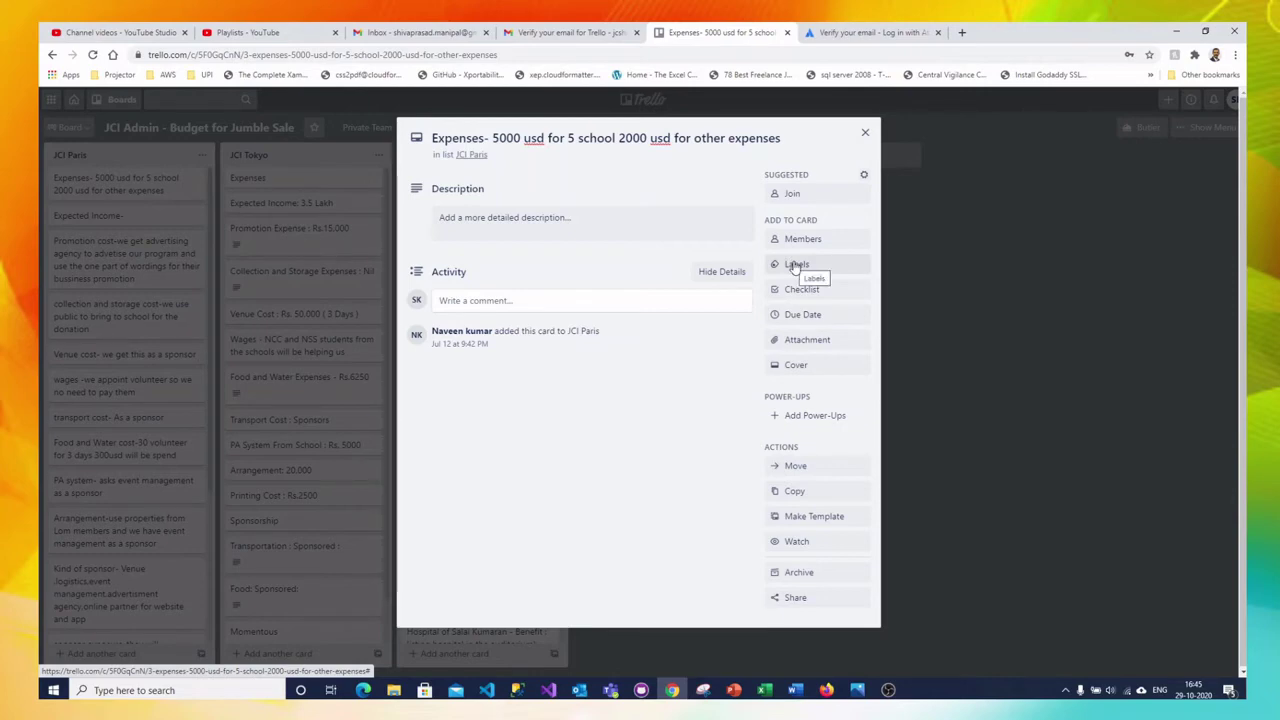
Step: Apply the green, yellow and two custom labels to the Expenses card
left_click(795, 265)
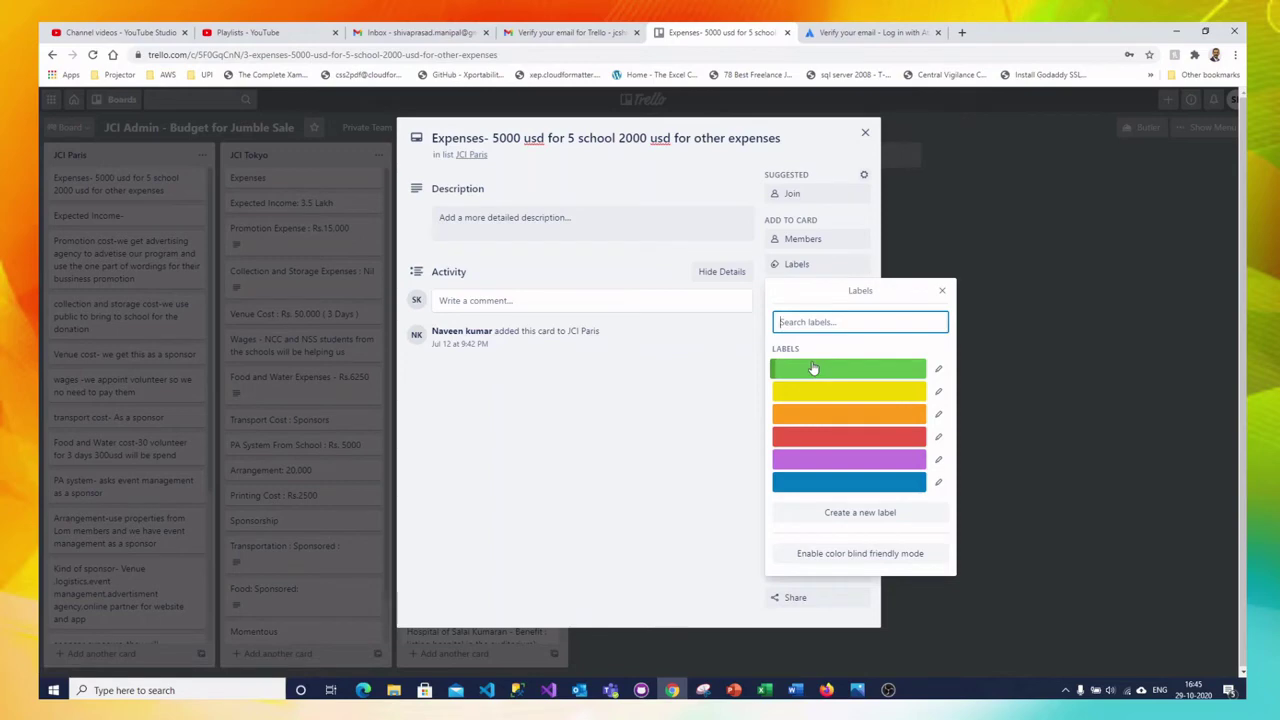
left_click(813, 368)
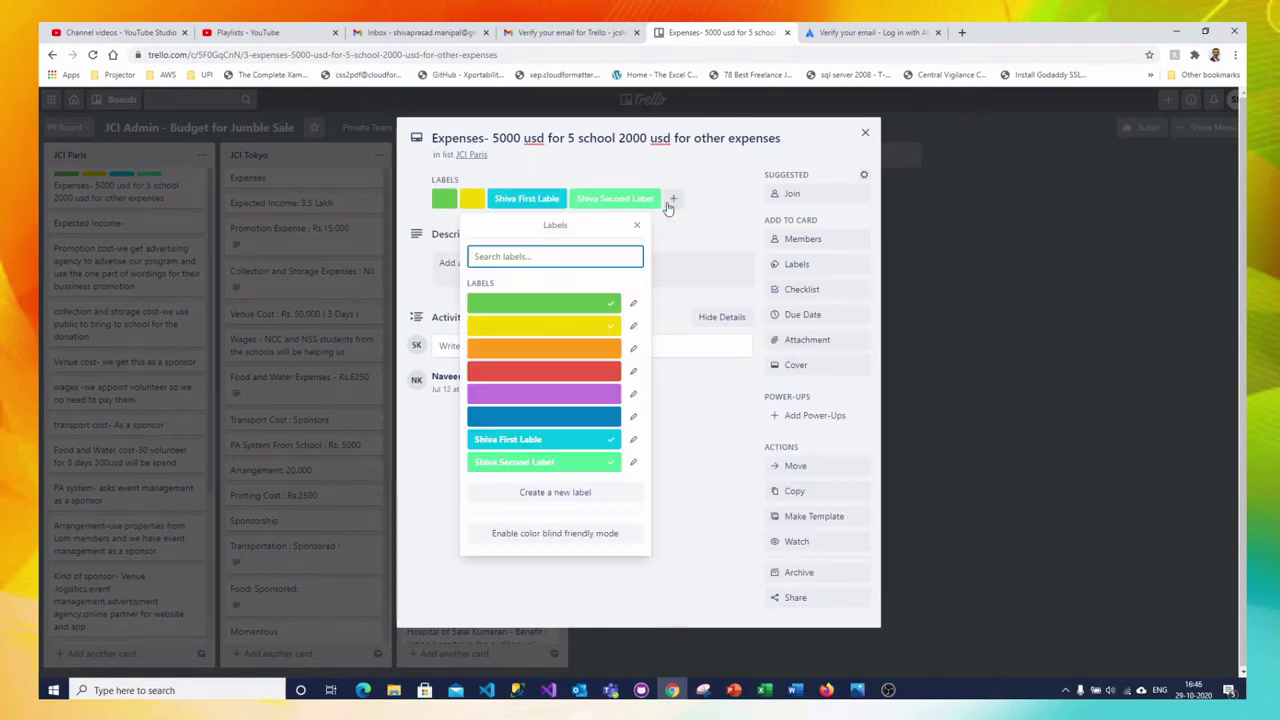
left_click(638, 228)
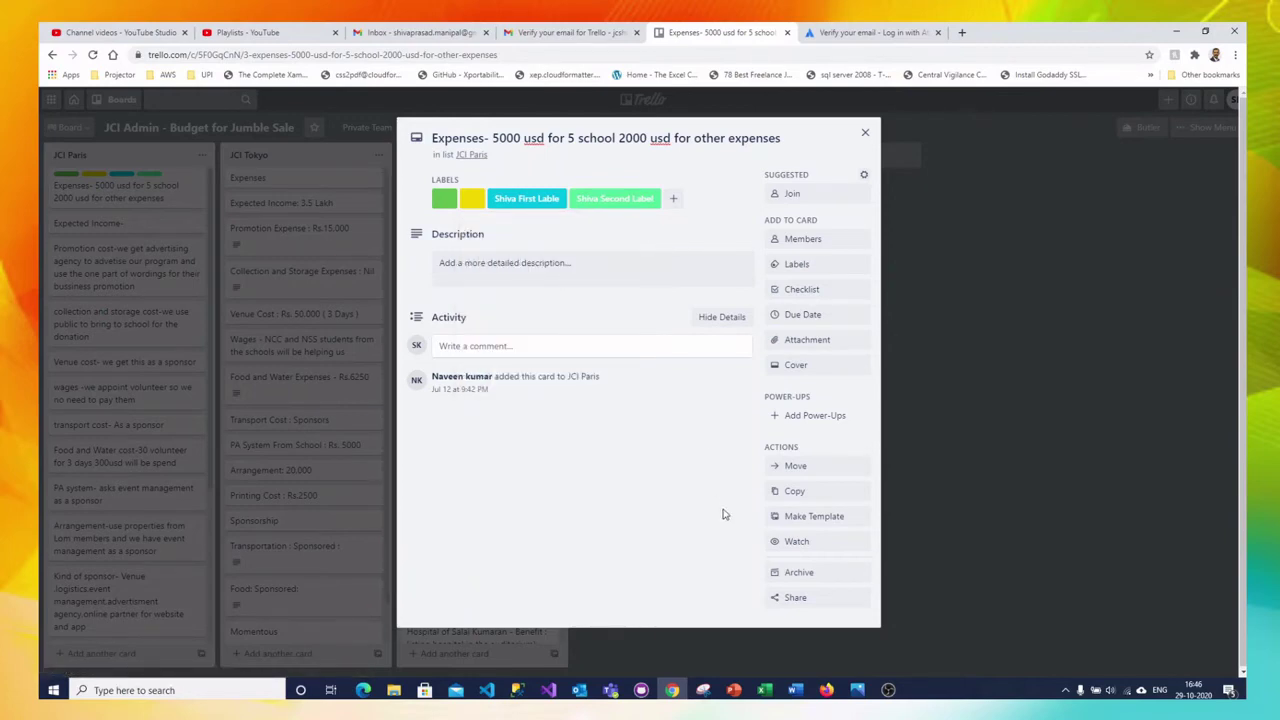
left_click(610, 204)
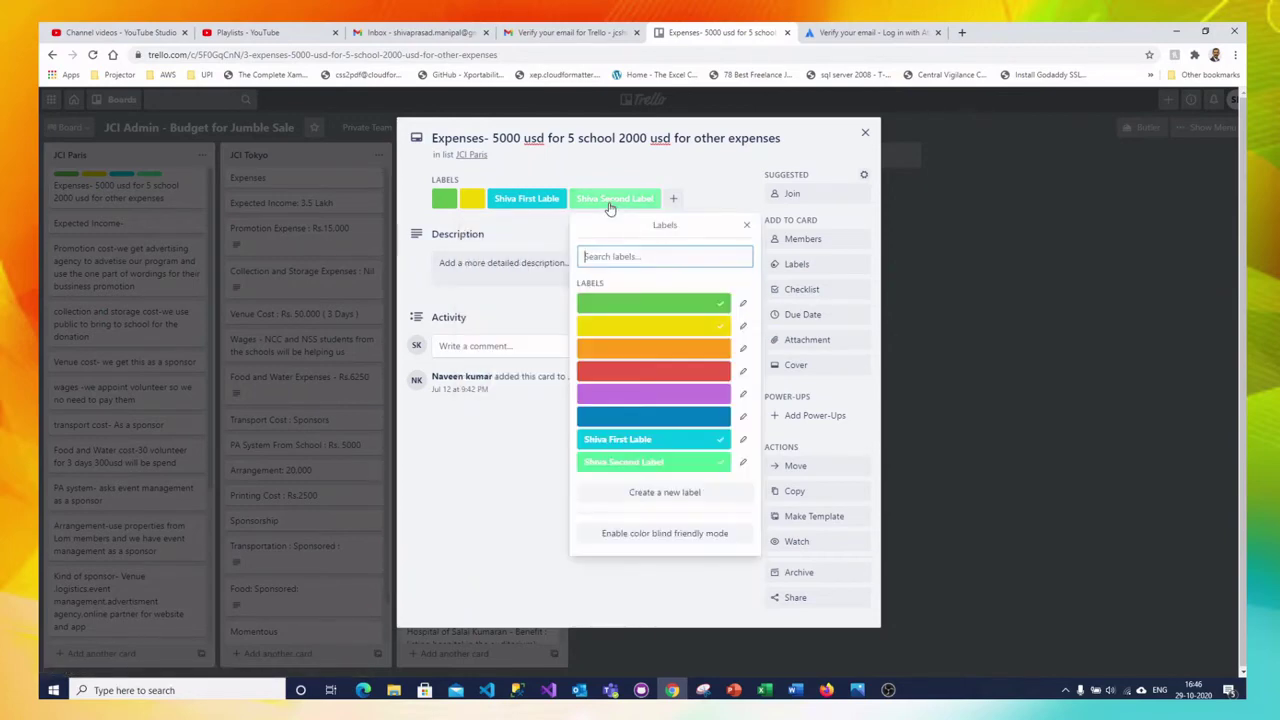
left_click(731, 199)
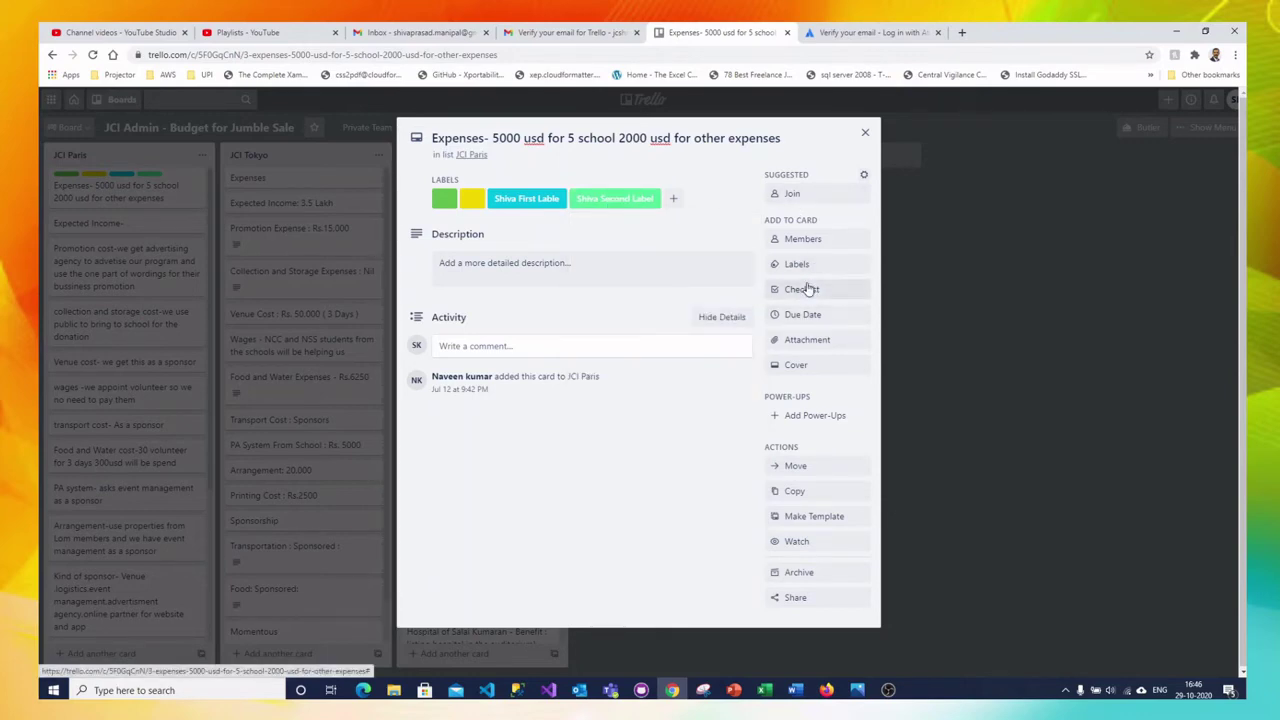
Step: Add a checklist named Checklist with entries Item 1, Item 2, Item 3 and Item 4
left_click(807, 289)
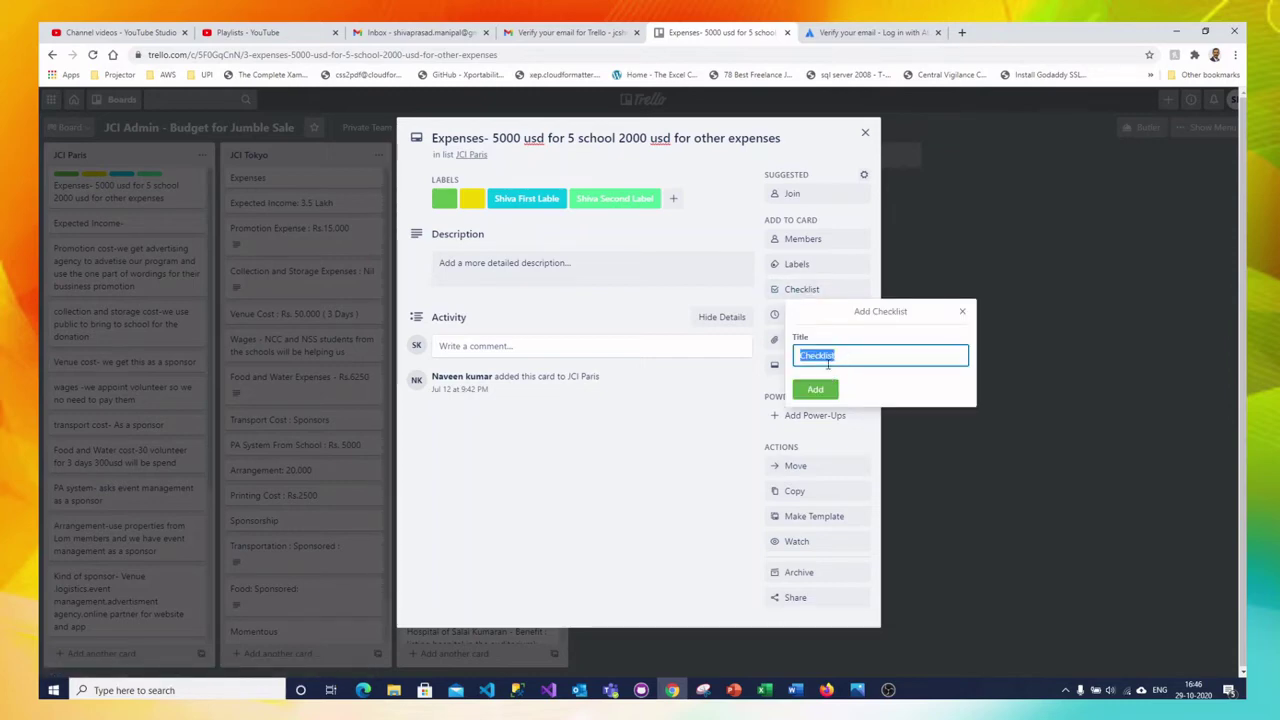
left_click(816, 390)
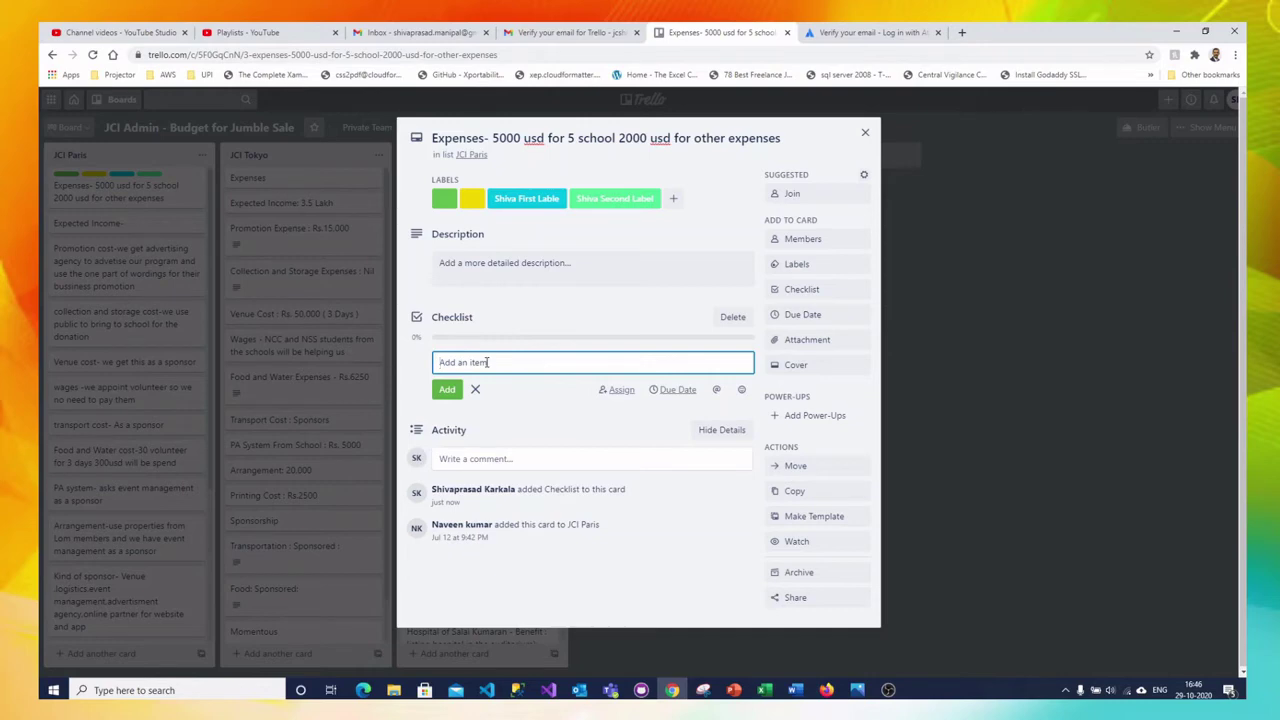
type("Item 1")
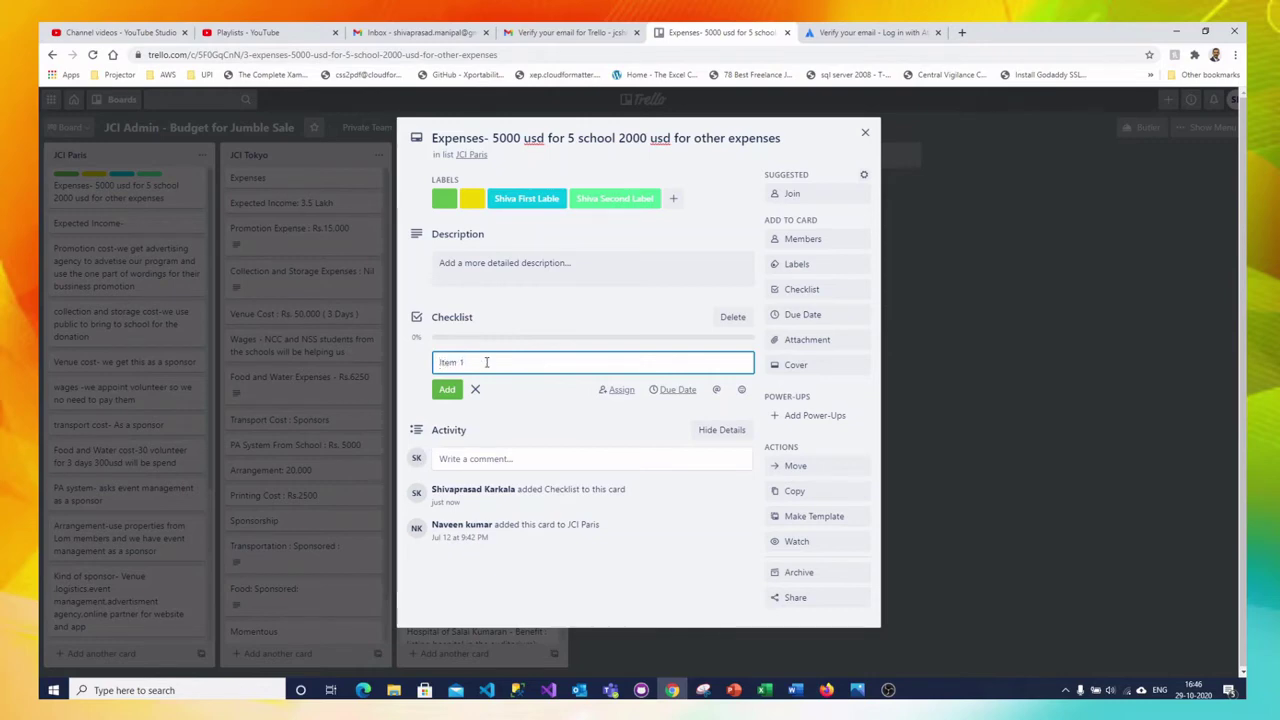
key("Return")
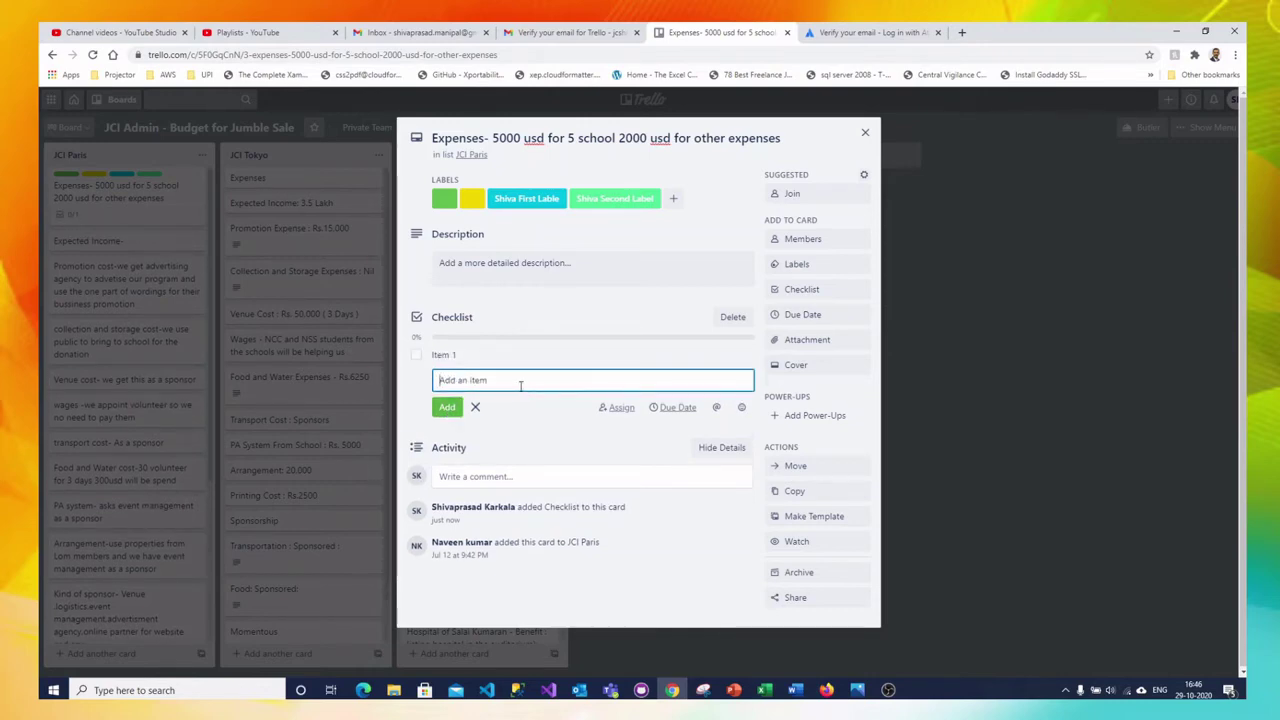
type("Item 2")
key("Return")
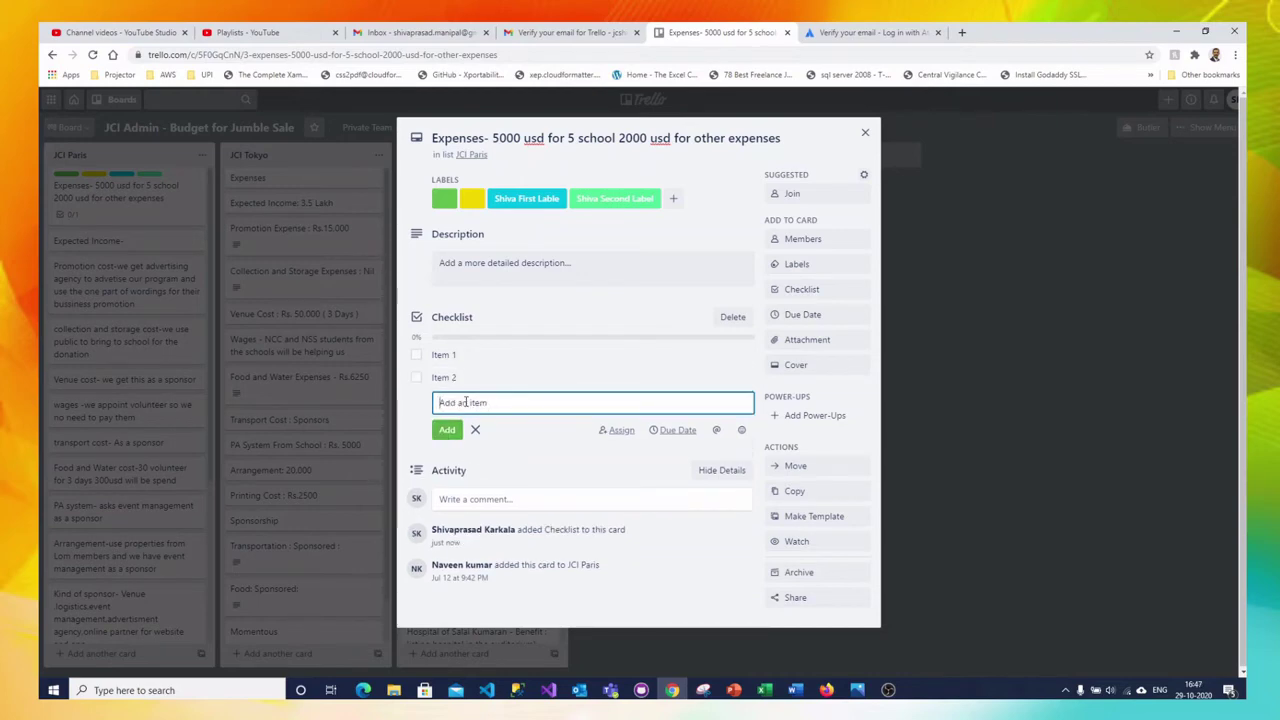
type("Item 3")
left_click(450, 429)
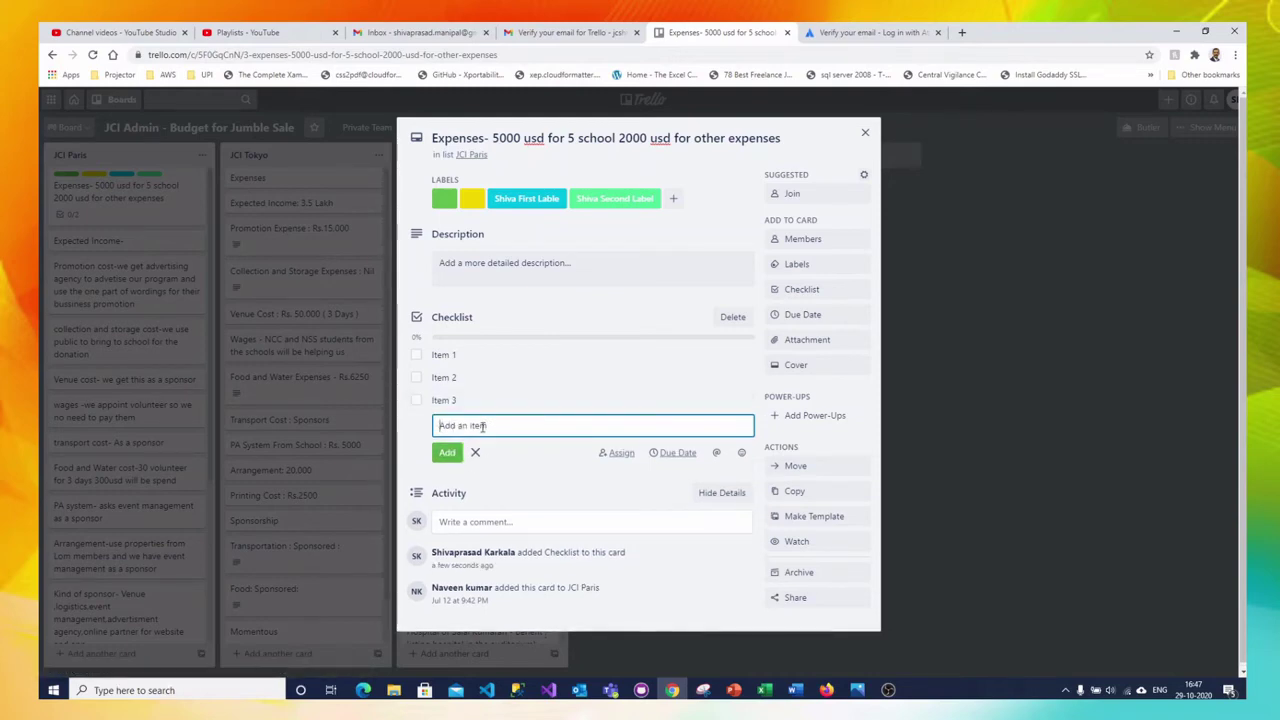
type("Item 4")
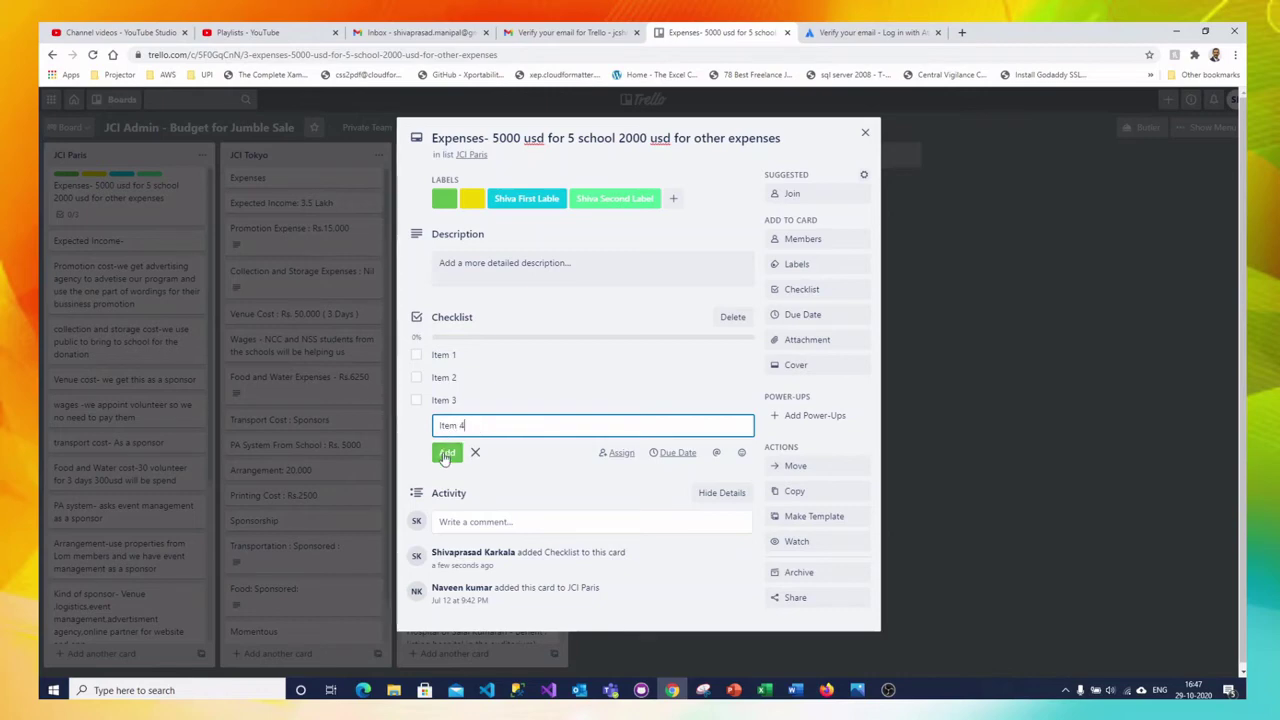
left_click(441, 452)
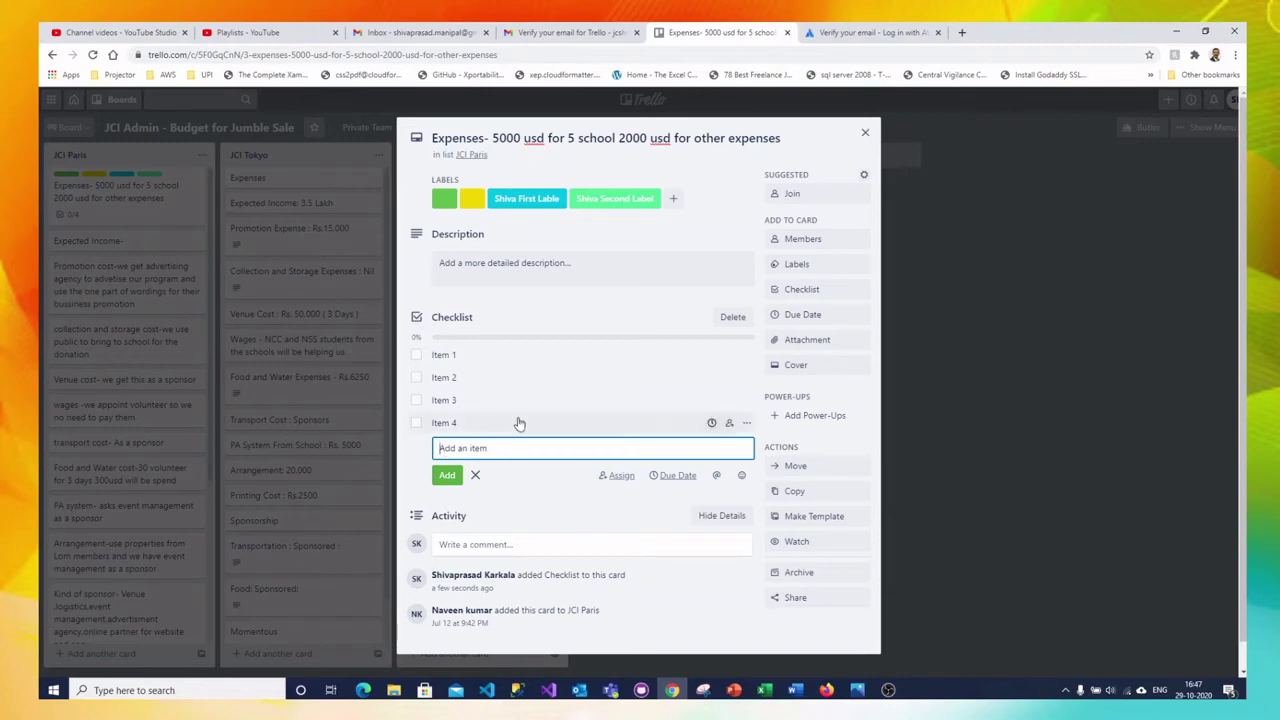
left_click(476, 475)
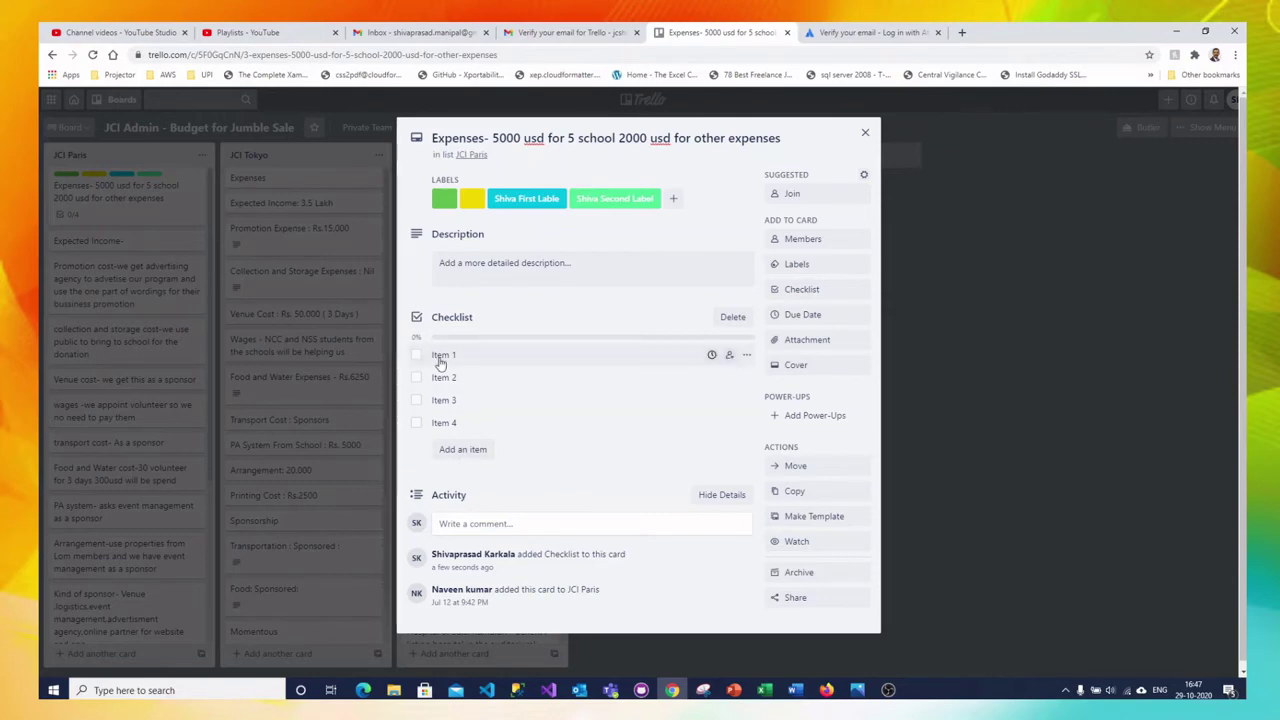
left_click(527, 361)
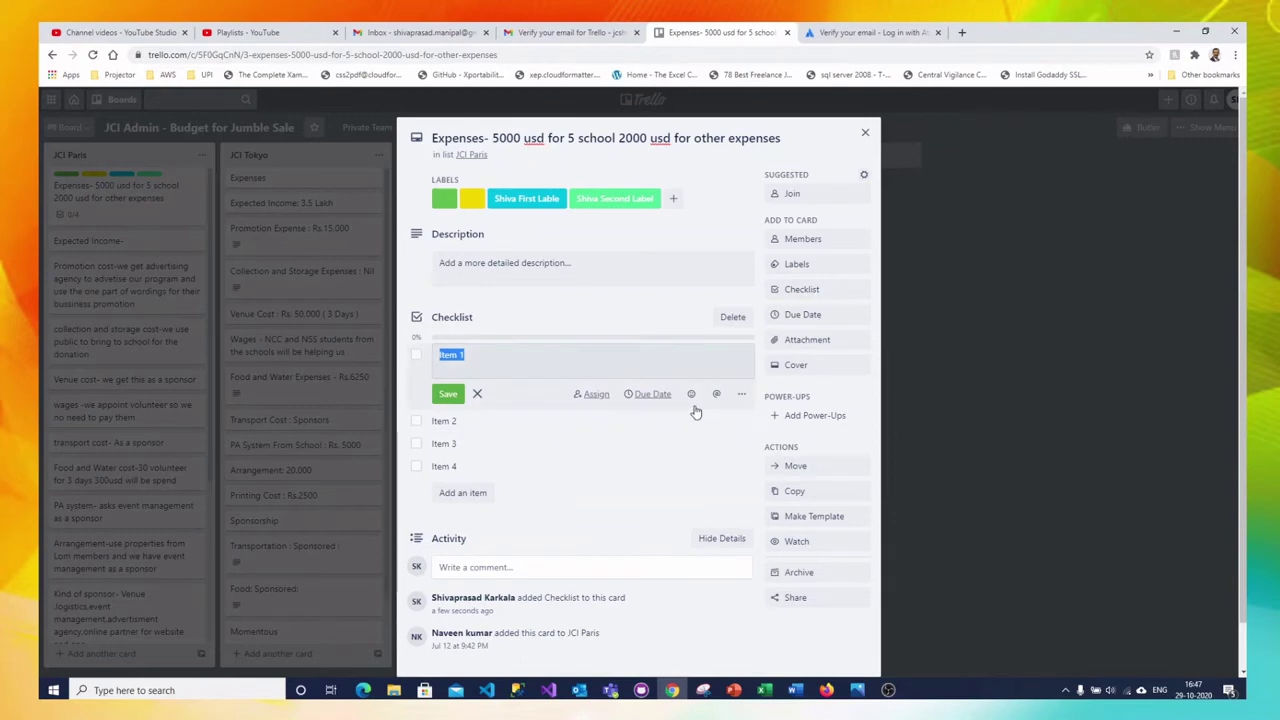
left_click(594, 395)
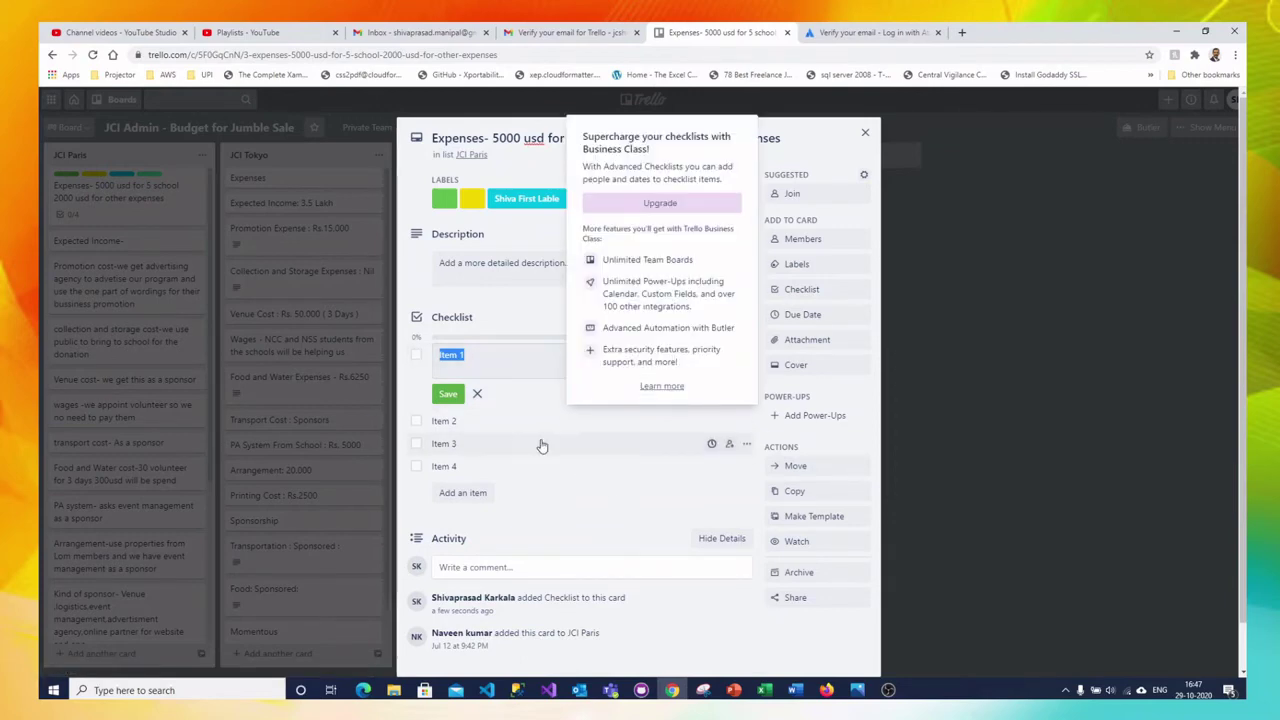
left_click(478, 399)
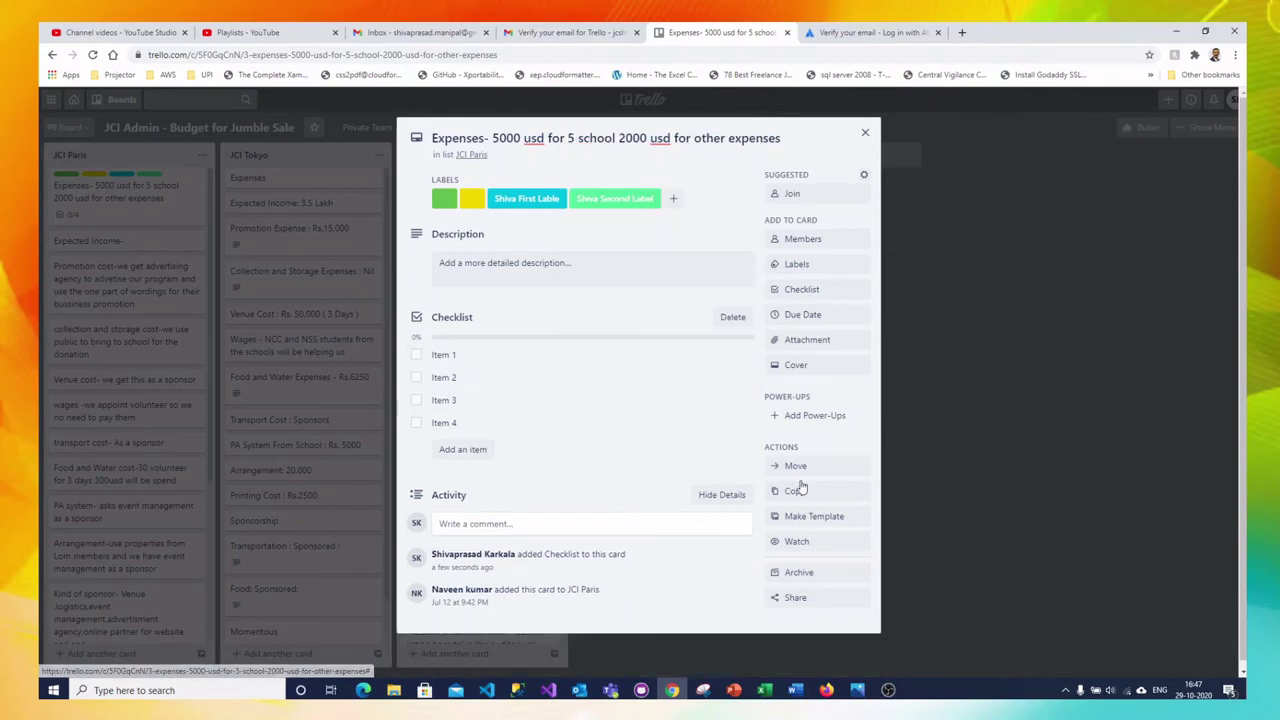
left_click(747, 424)
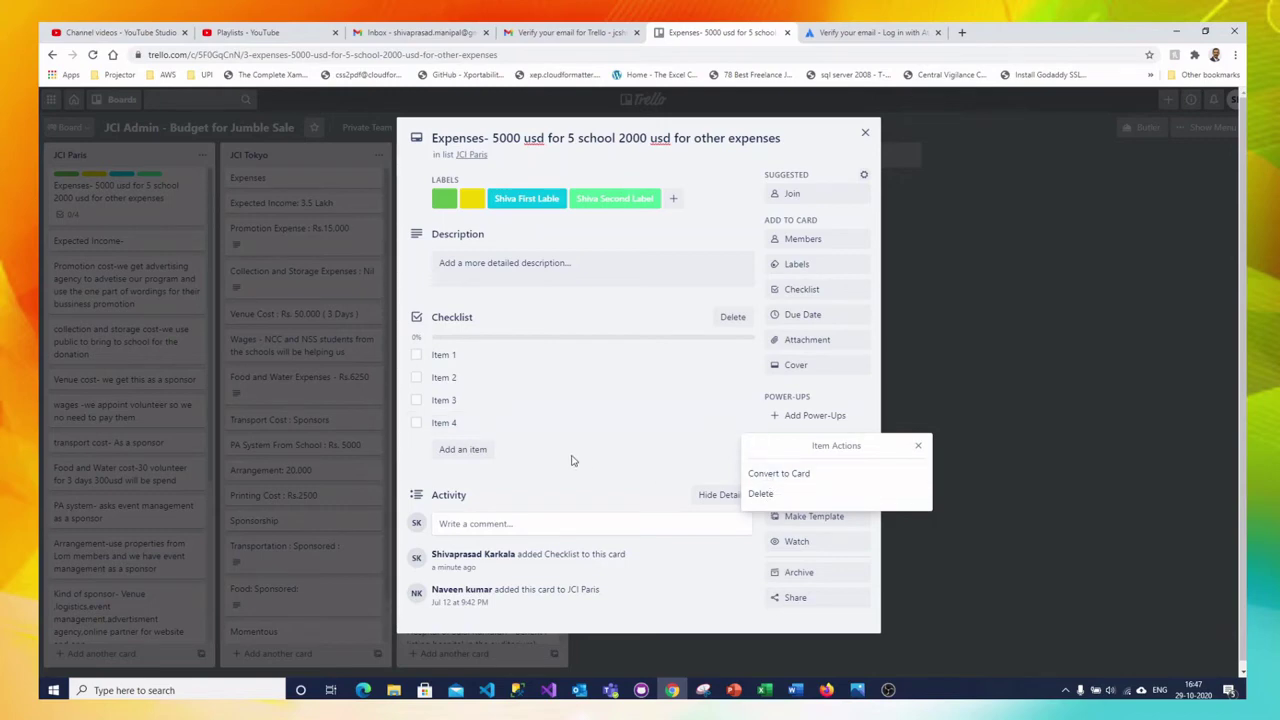
left_click(545, 481)
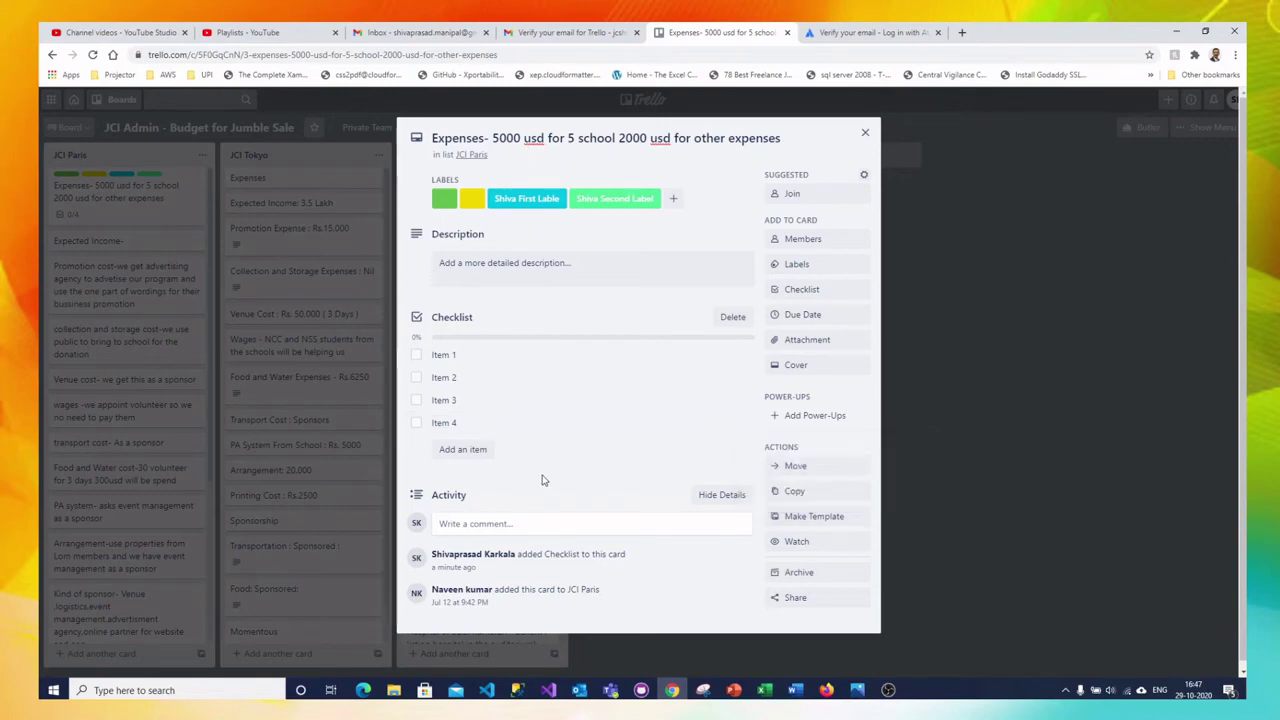
Step: Set the Expenses card's due date to October 31 at 6:00 pm
left_click(801, 316)
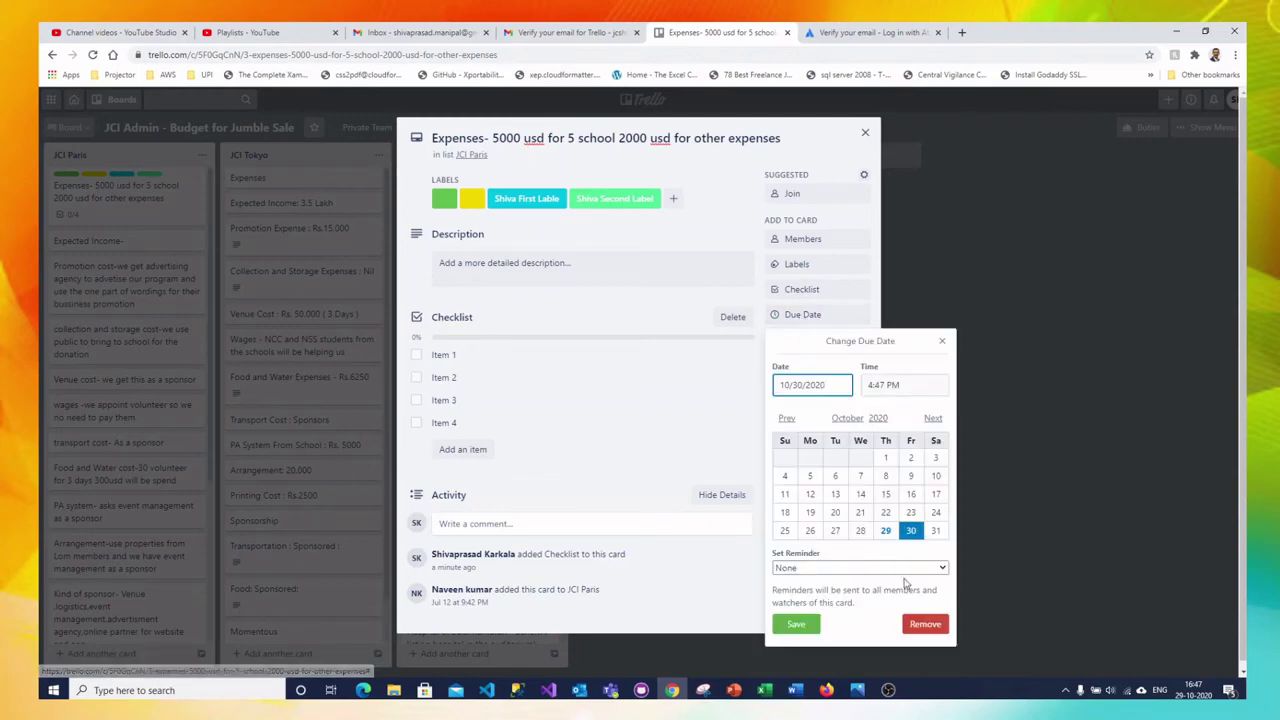
left_click(935, 531)
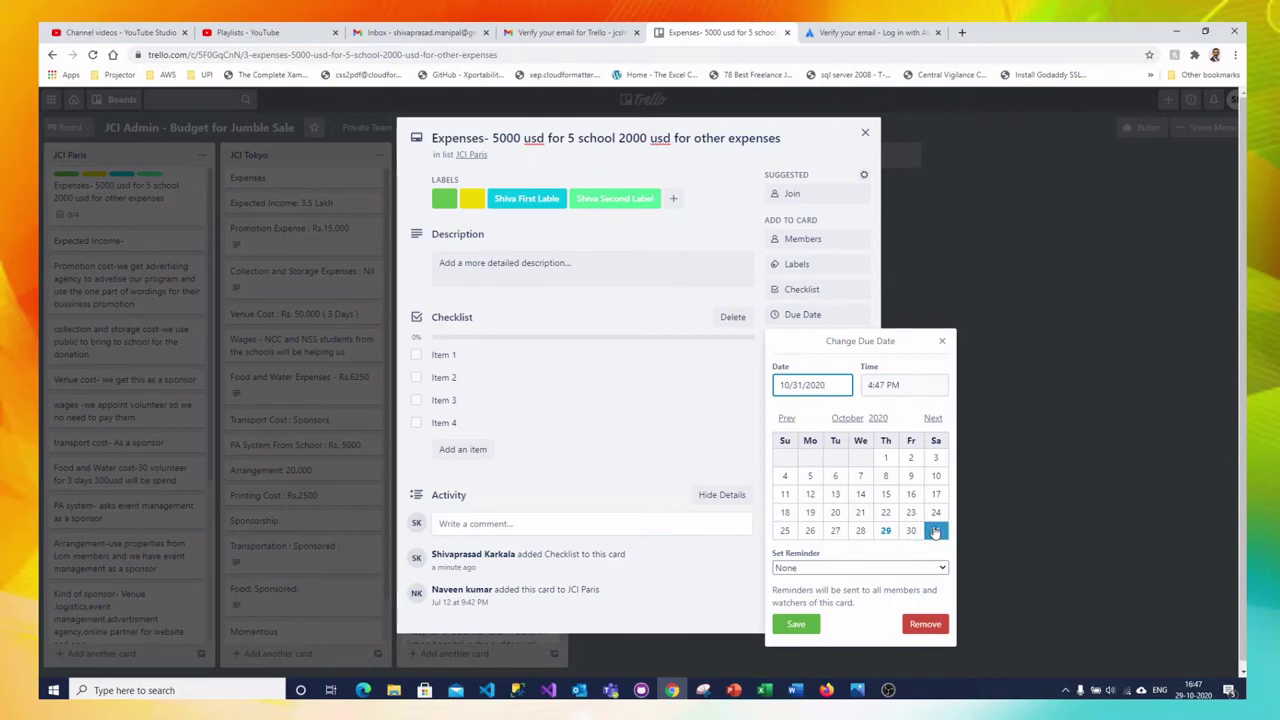
left_click(886, 385)
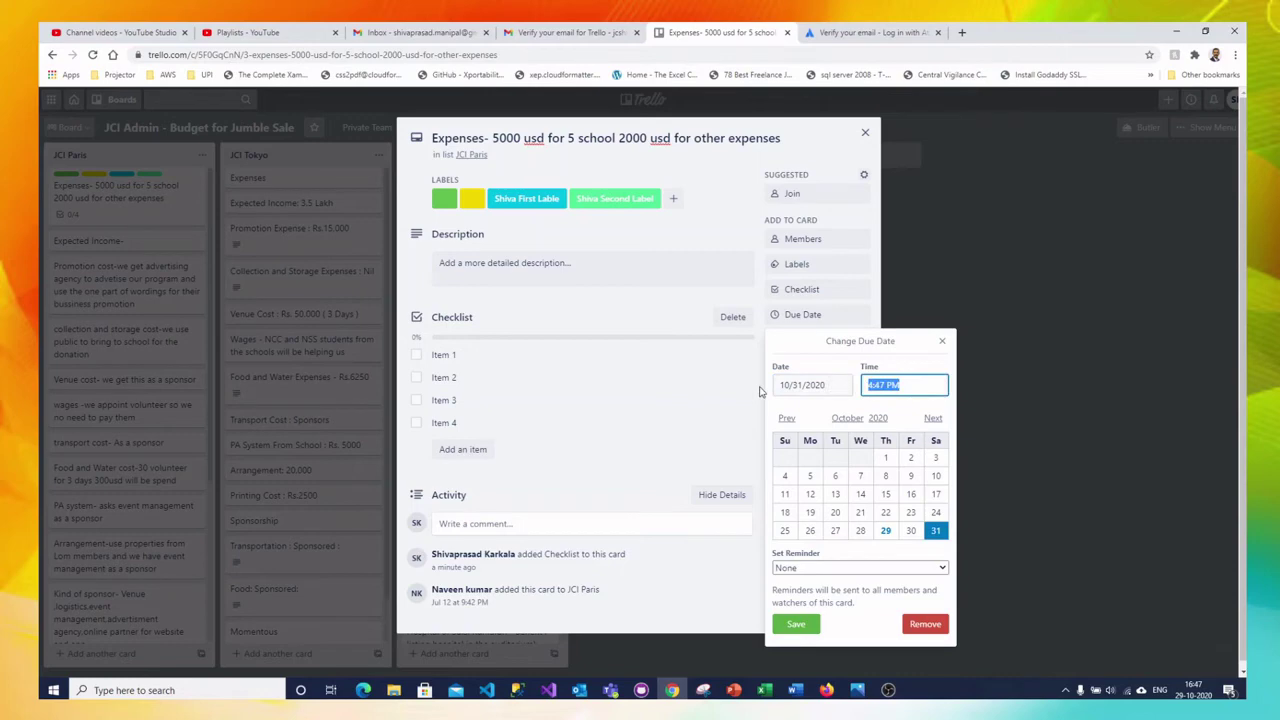
type("6:00 pm")
left_click(799, 634)
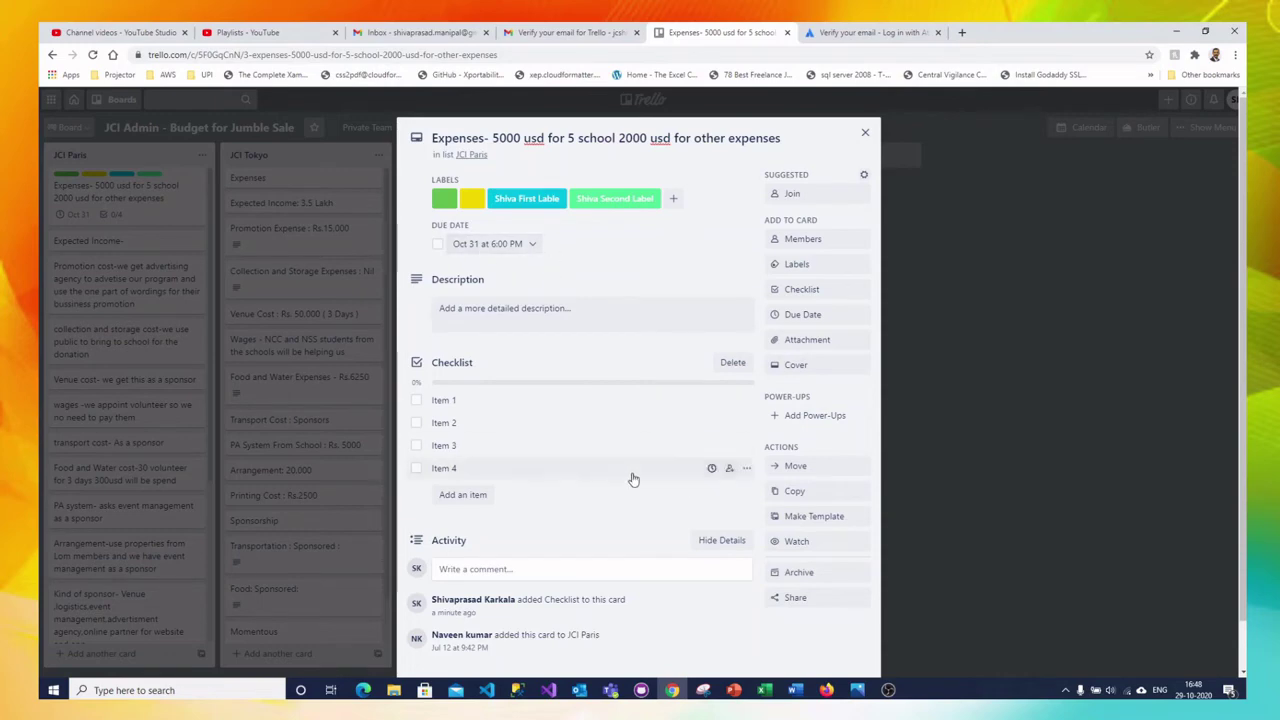
Step: Post the comment 'Test Comment' on the Expenses card
scroll(643, 478, "down", 1)
left_click(457, 516)
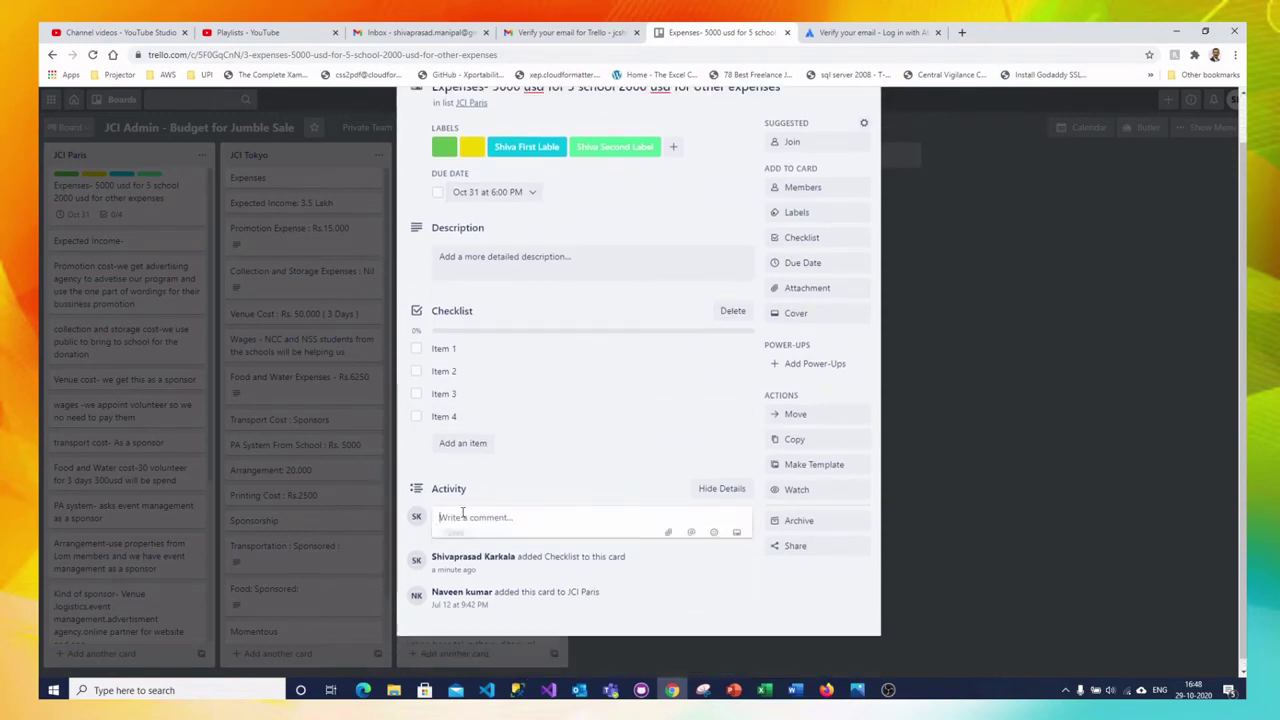
type("Test Comment")
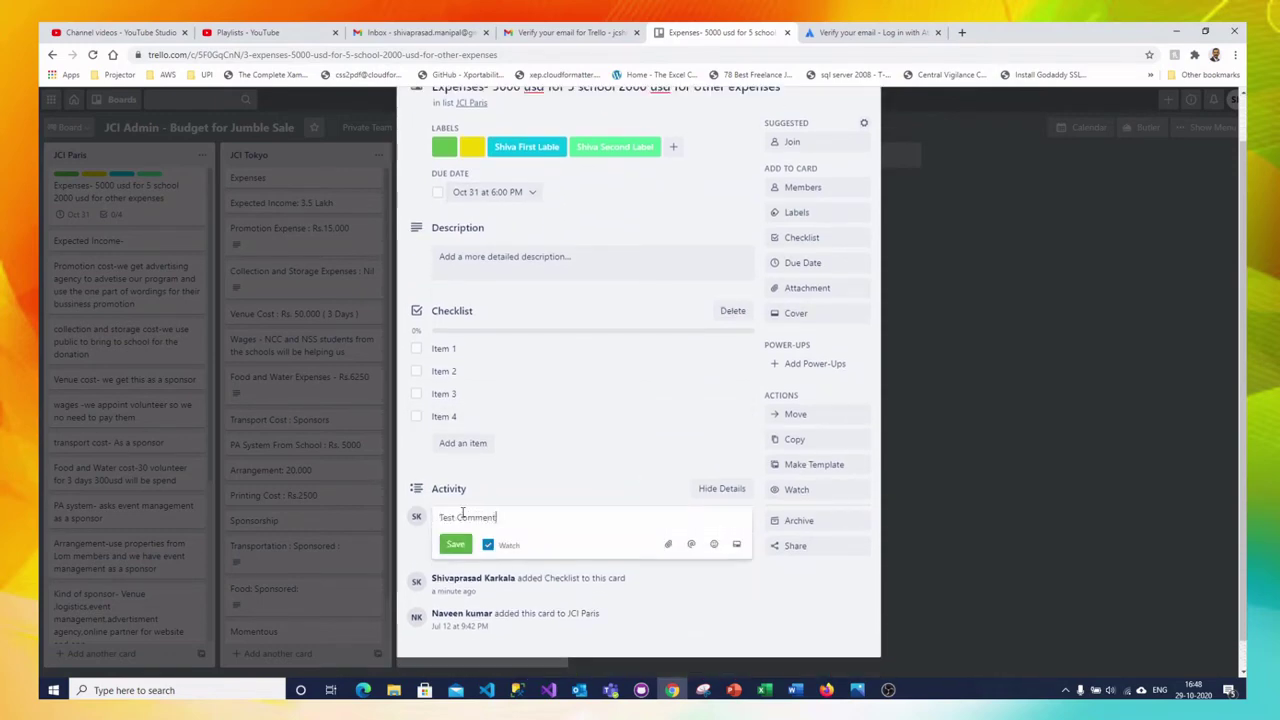
left_click(455, 544)
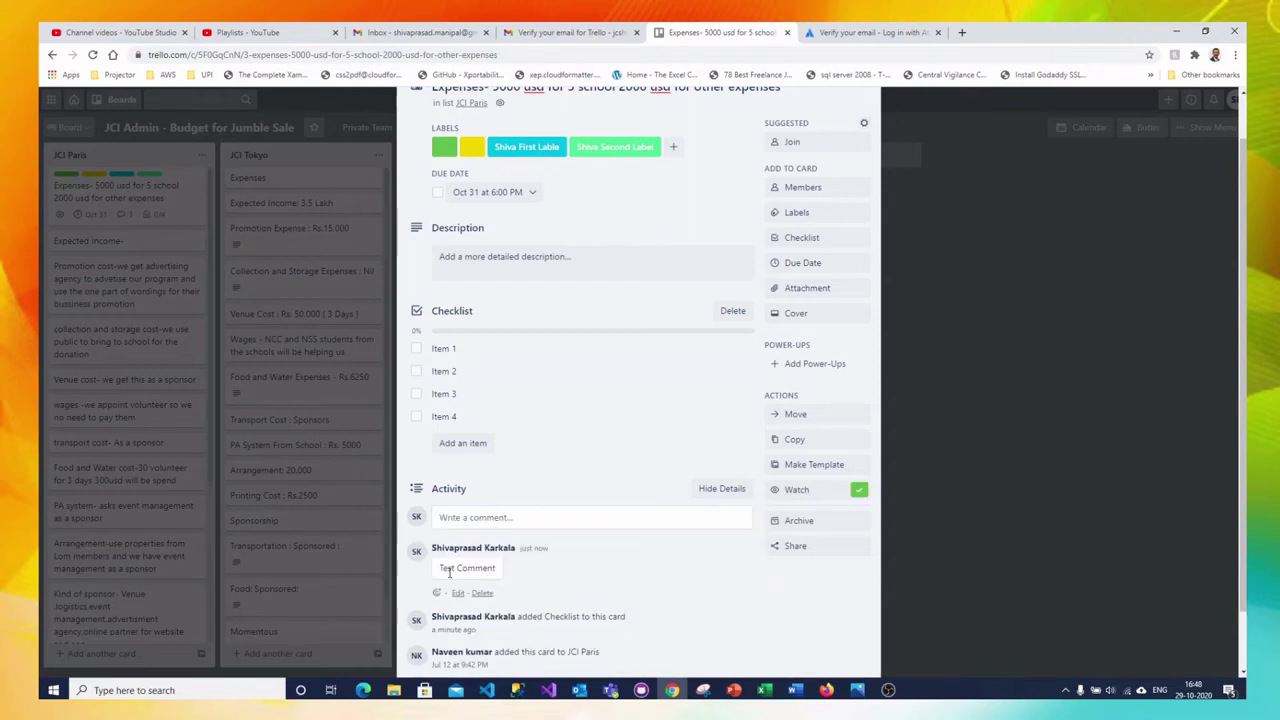
scroll(651, 429, "up", 2)
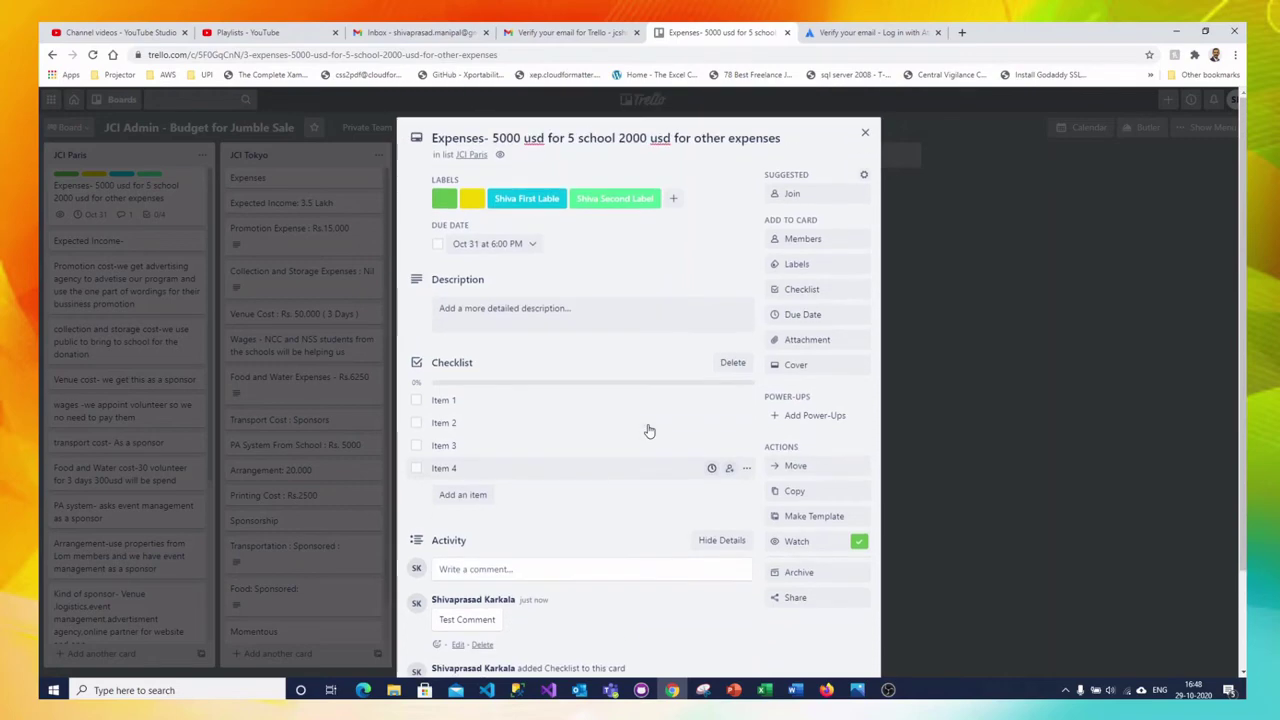
Step: Close the card and drag the Expenses card below the collection cost card in JCI Paris
left_click(866, 137)
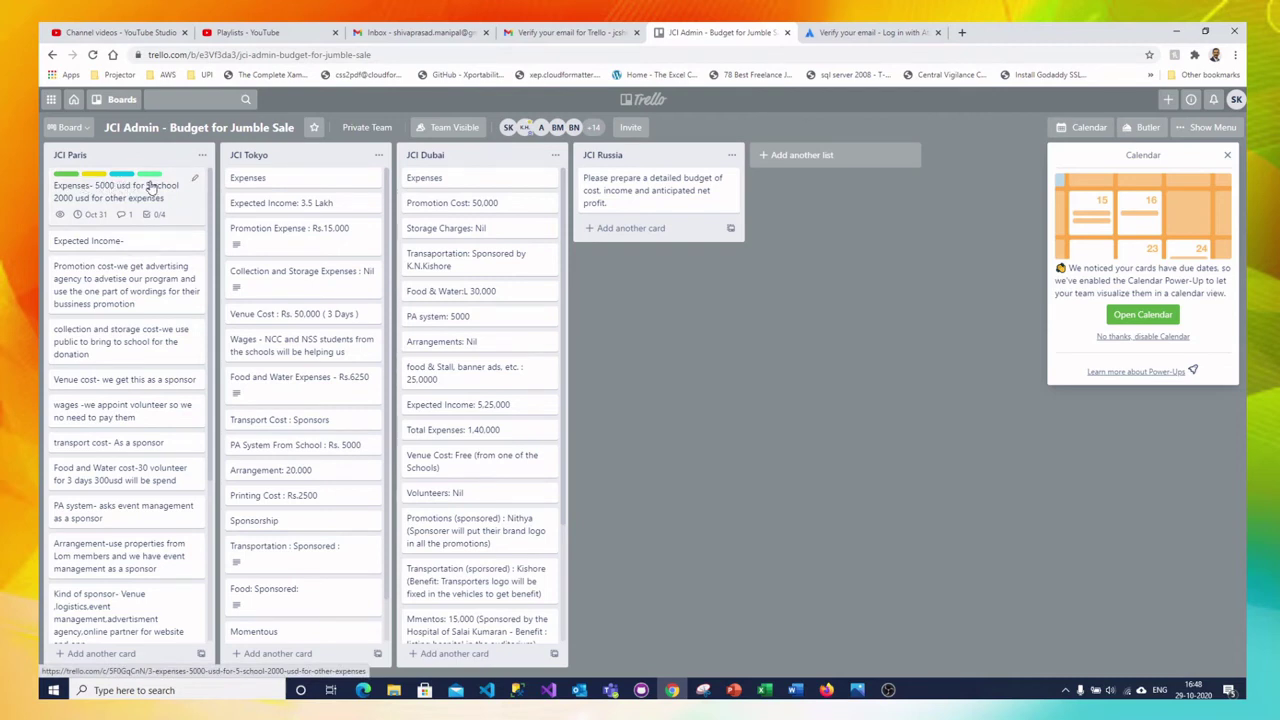
left_click_drag(148, 188, 138, 193)
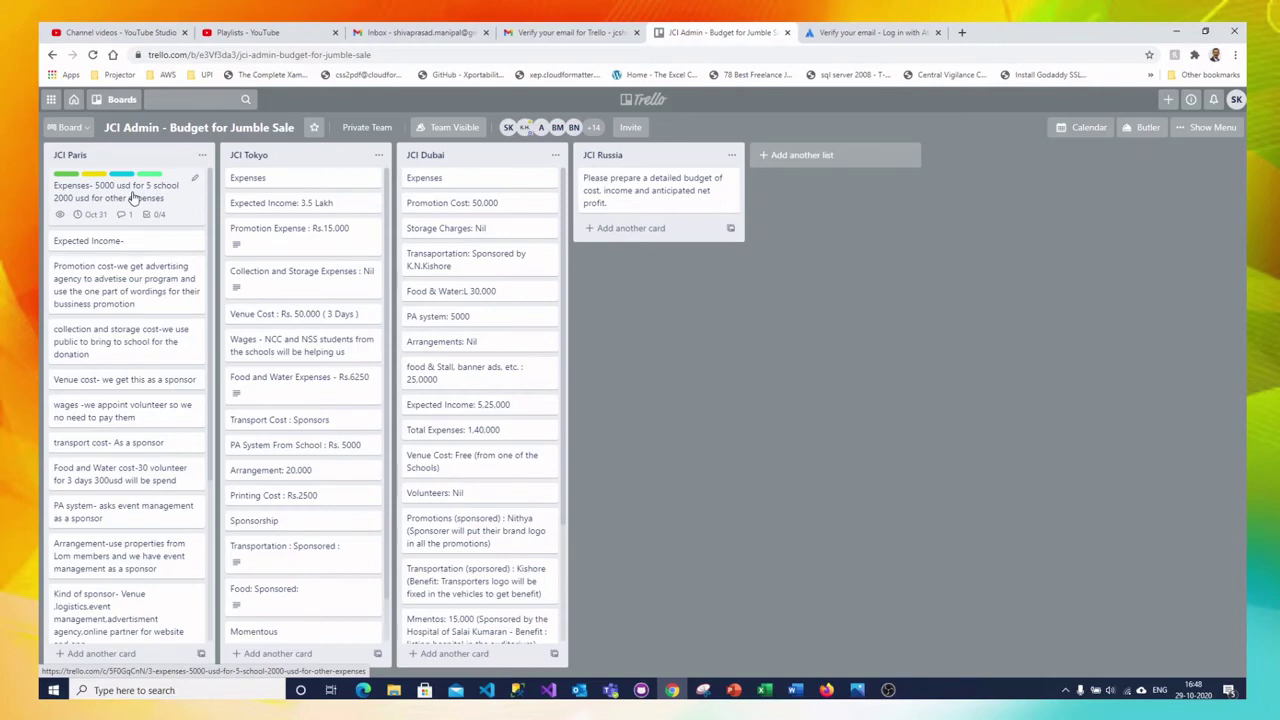
mouse_move(133, 197)
left_mouse_down()
mouse_move(134, 350)
mouse_move(113, 275)
mouse_move(118, 190)
left_mouse_up()
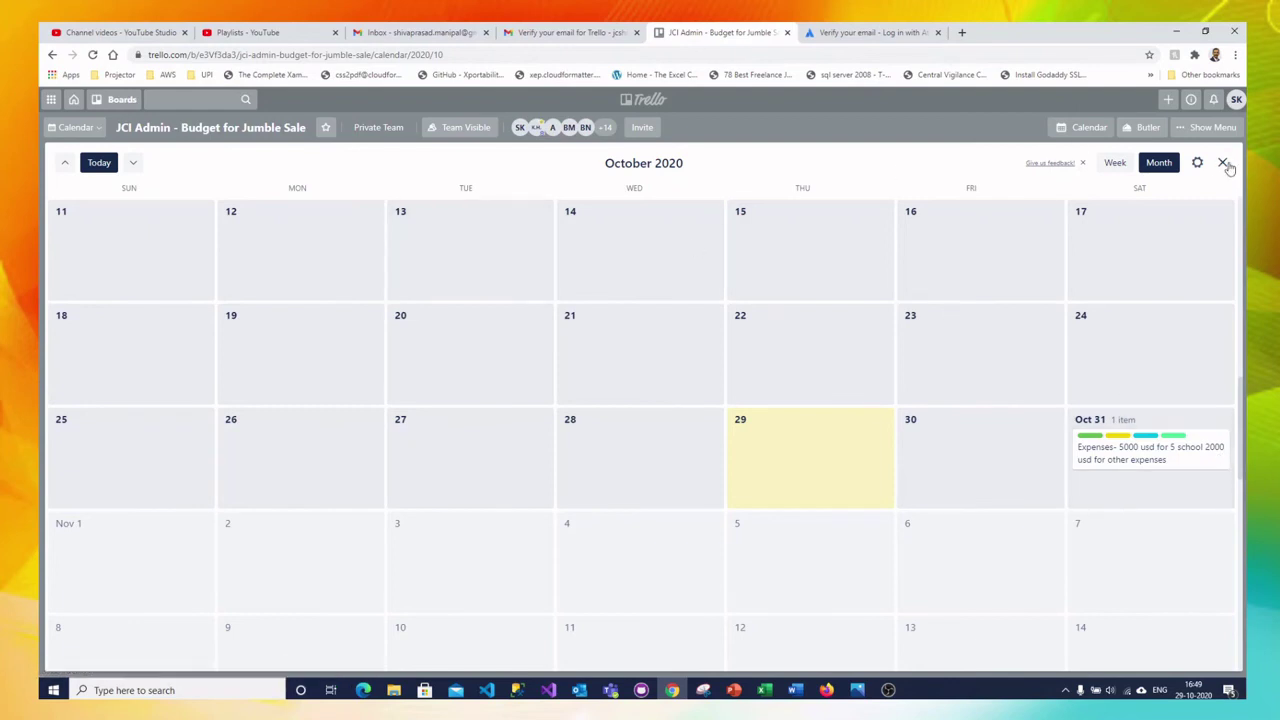
left_click(1116, 163)
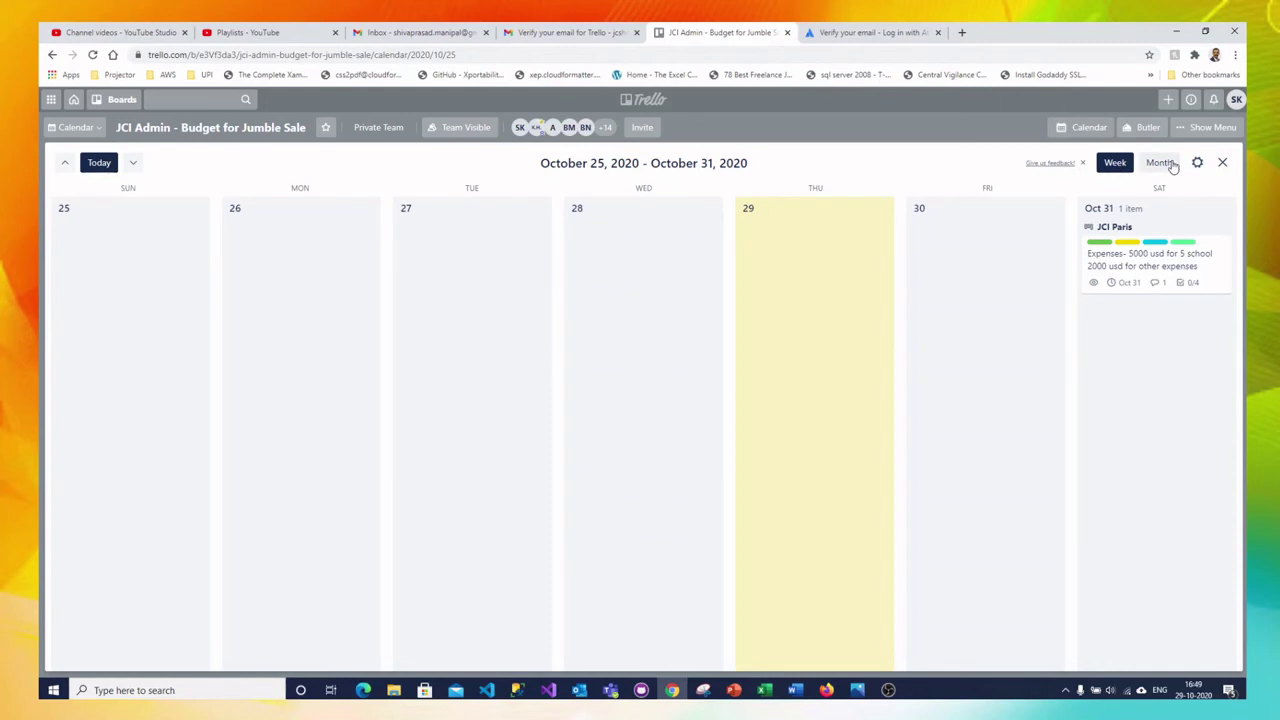
left_click(1224, 164)
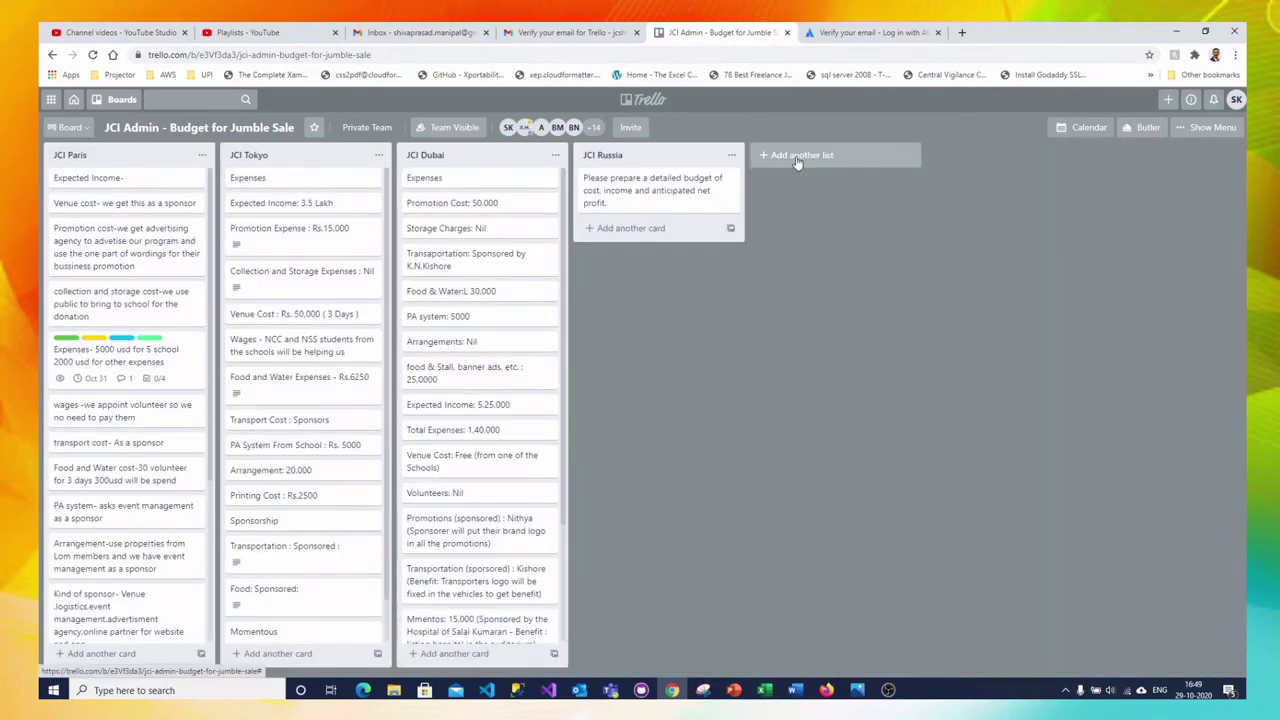
Step: Create a new list named Production Team on the board
left_click(797, 160)
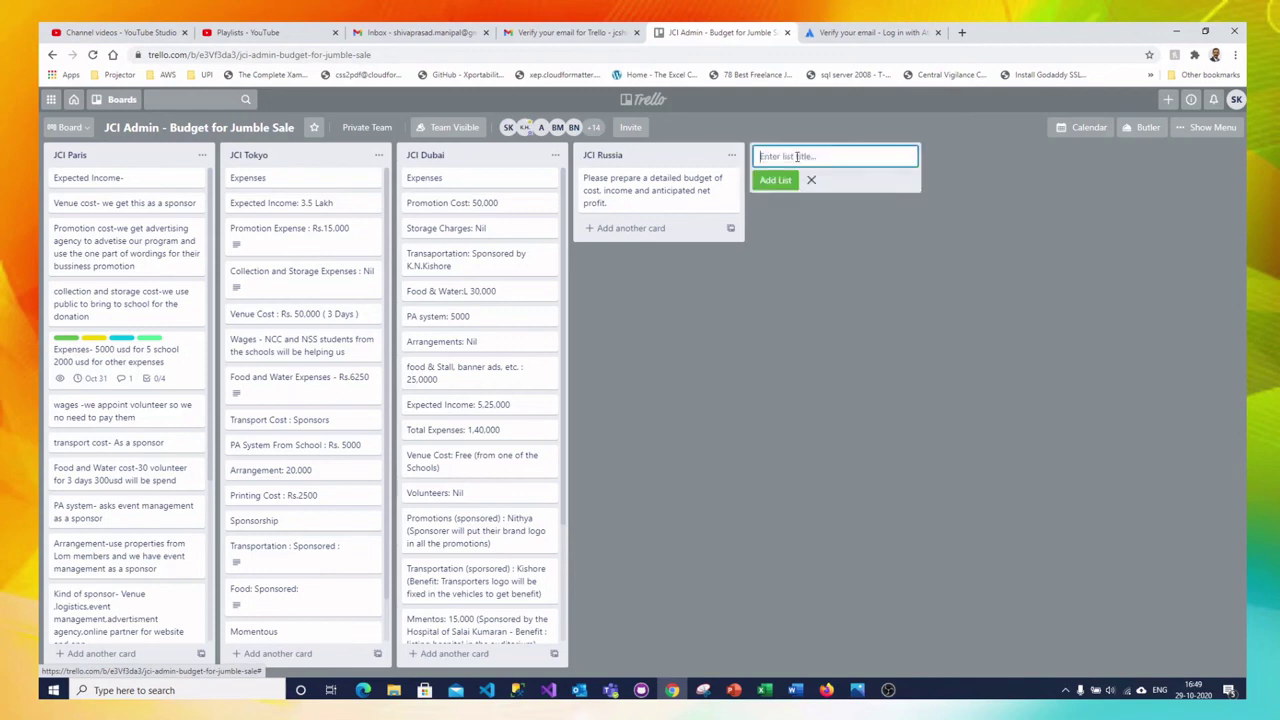
type("Production Team")
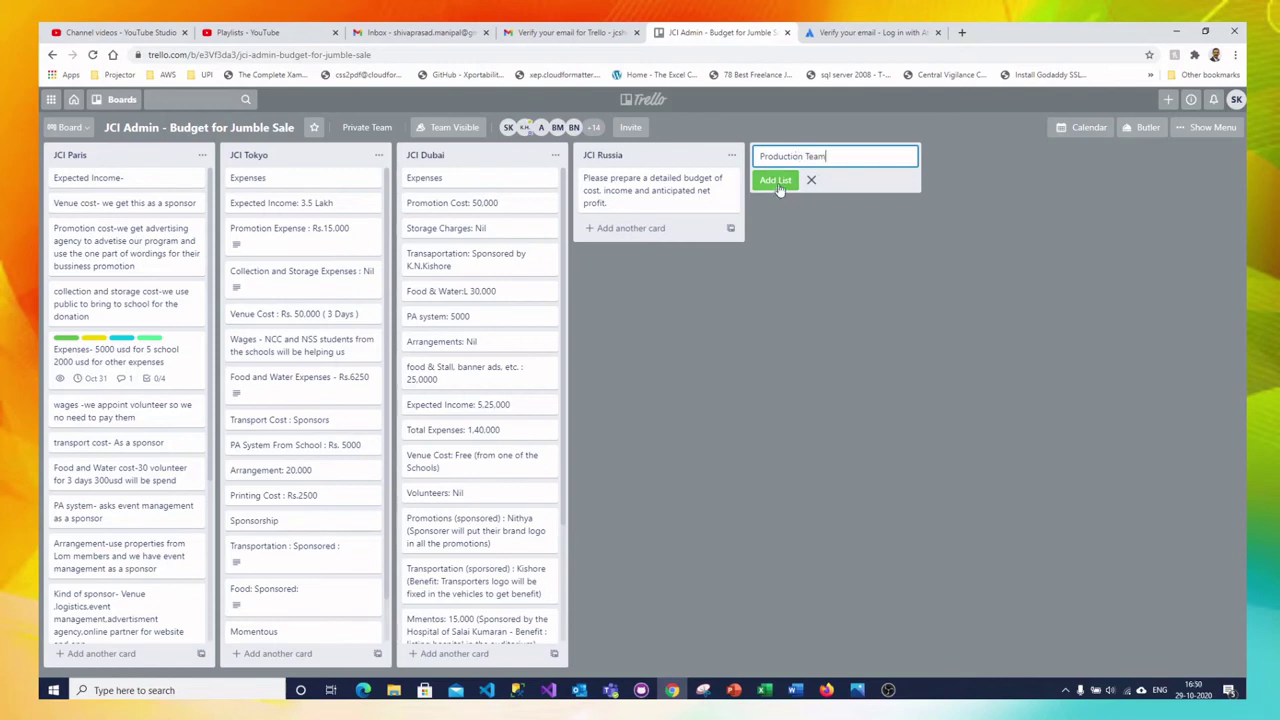
left_click(776, 182)
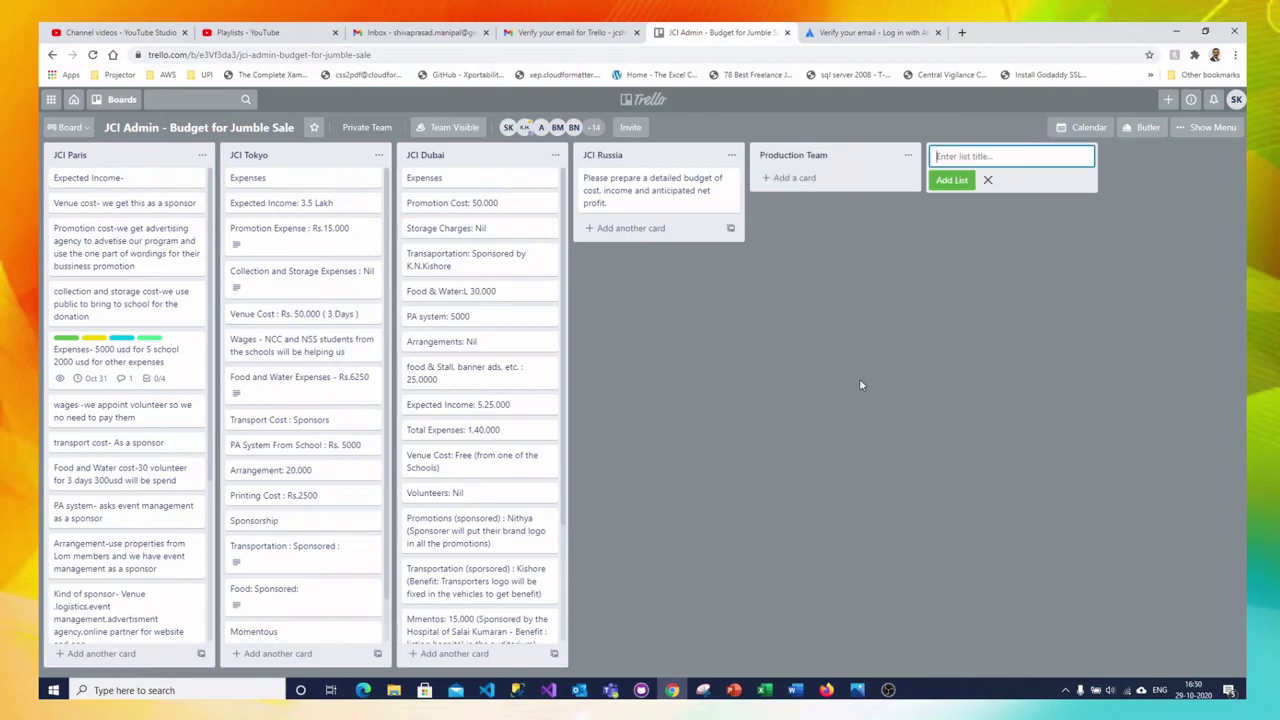
Step: Add a card titled 'Production - 31-10-2020' to Production Team, then open and close it
left_click(795, 180)
type("Production - 31-10-2020")
left_click(790, 225)
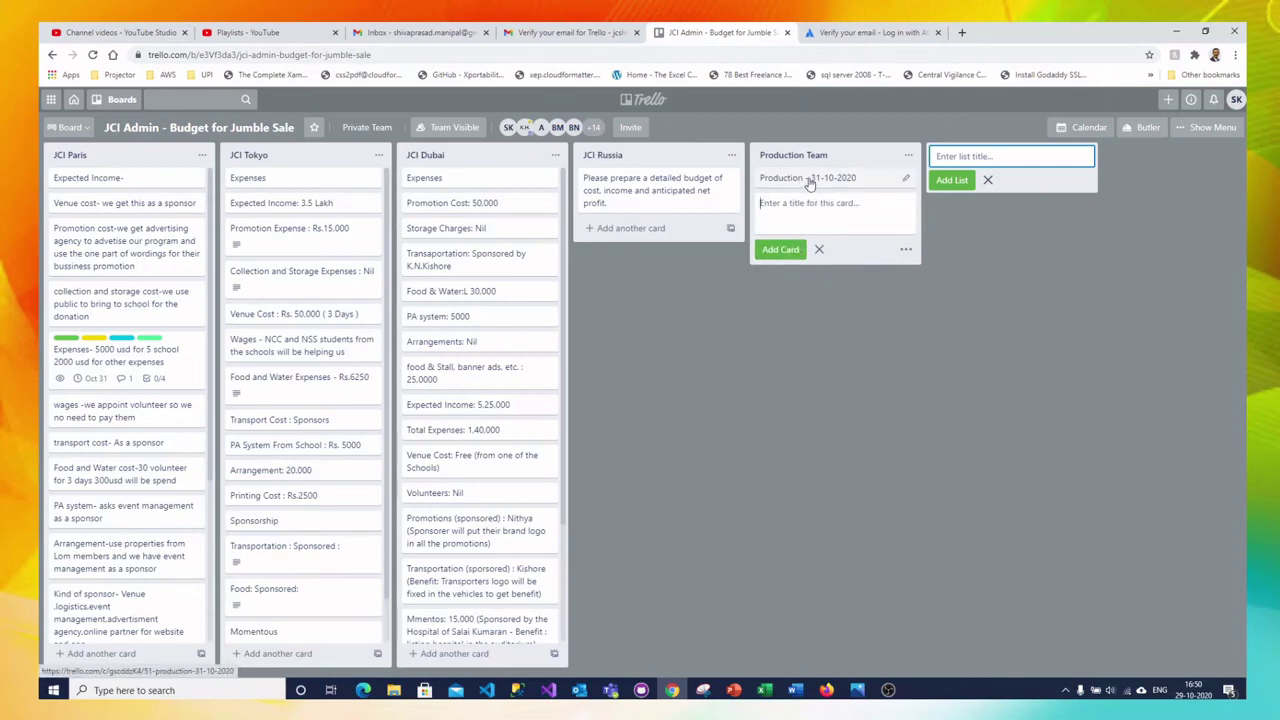
left_click(810, 180)
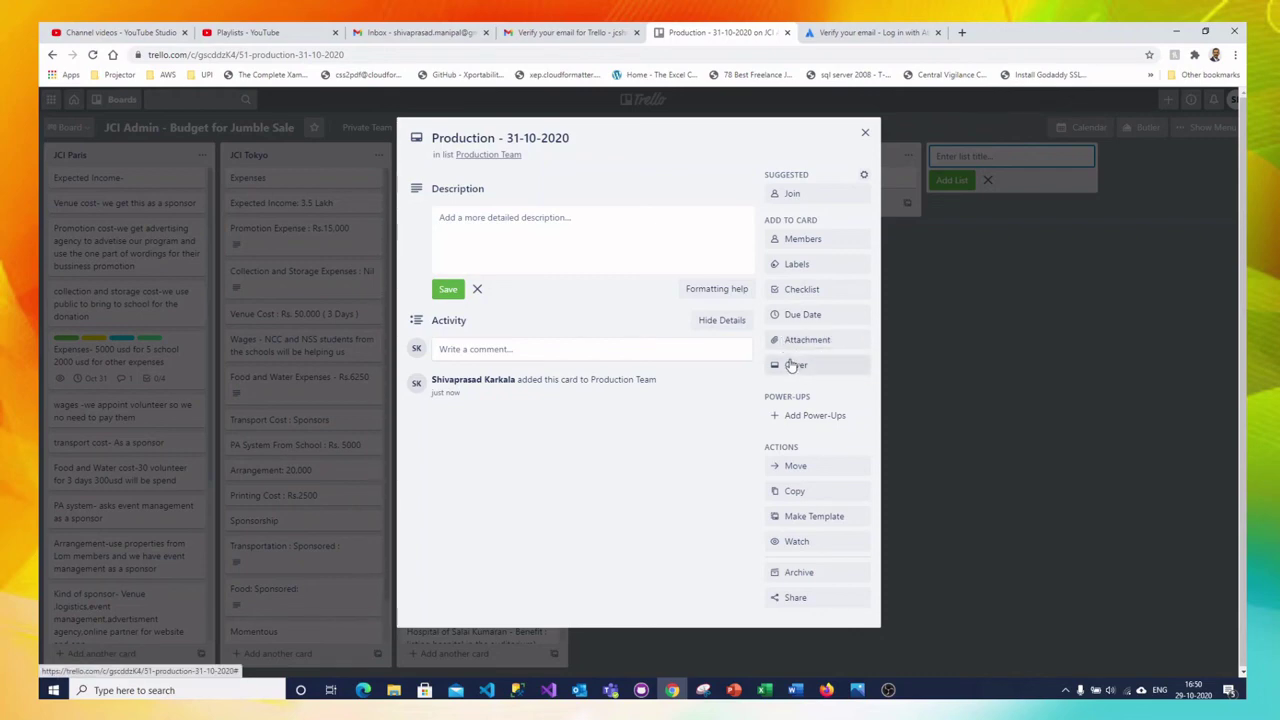
left_click(862, 134)
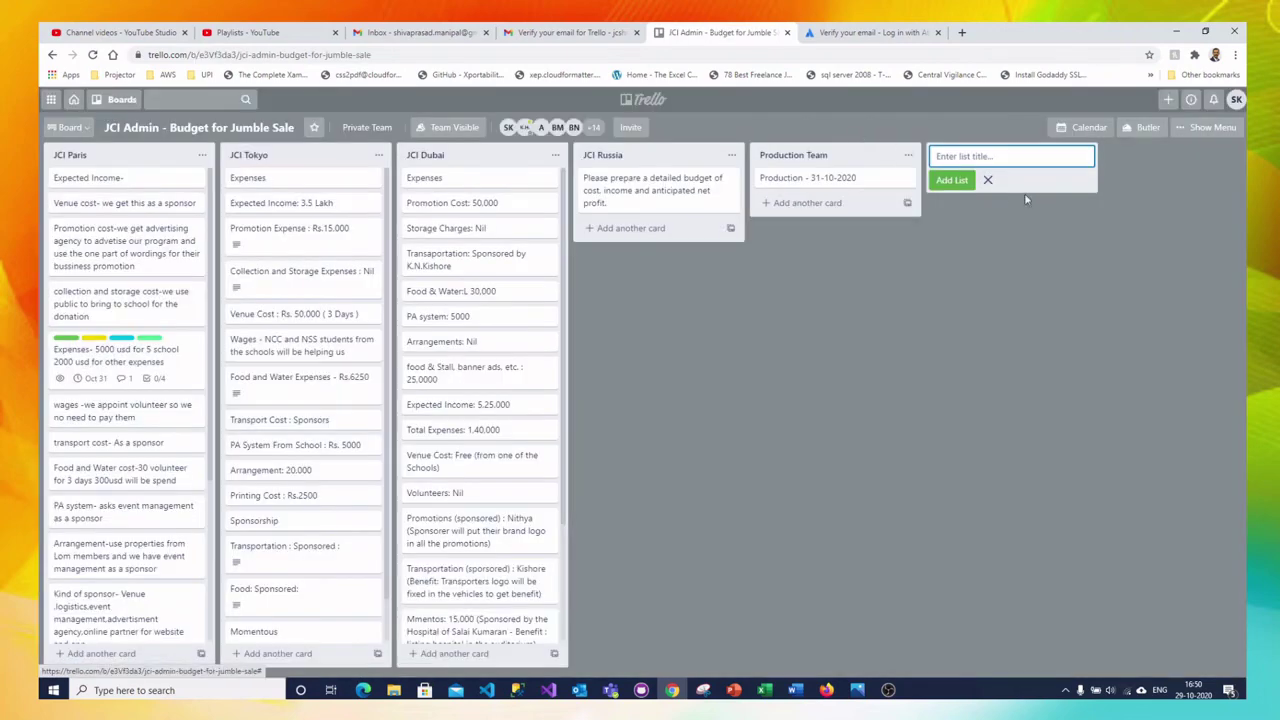